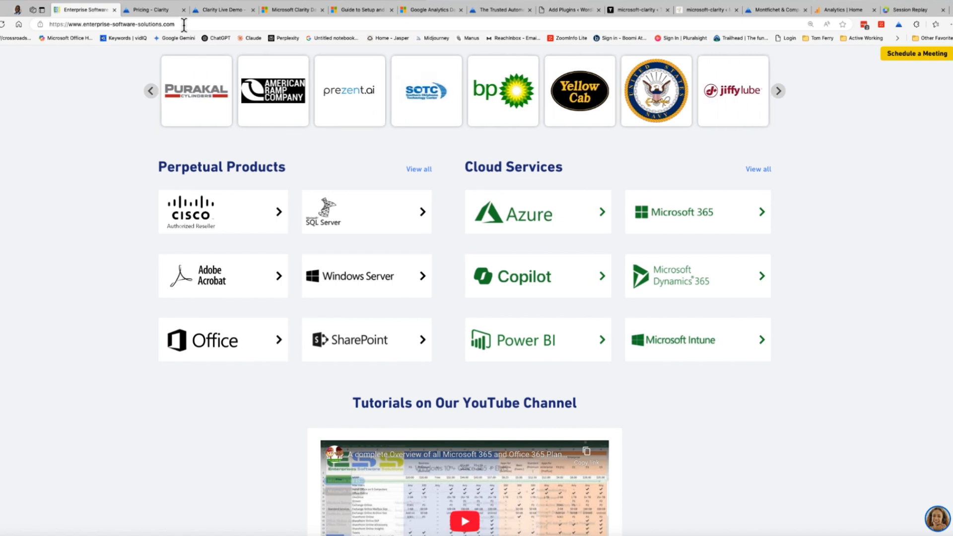
# Step: View the Microsoft Clarity home page, then the live demo's session recordings and heatmaps
pyautogui.click(165, 12)
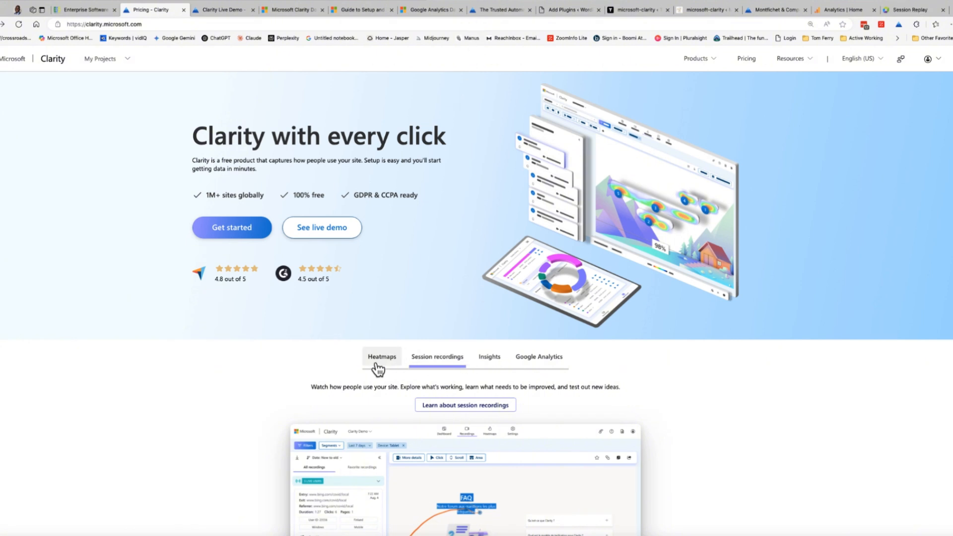
pyautogui.click(233, 13)
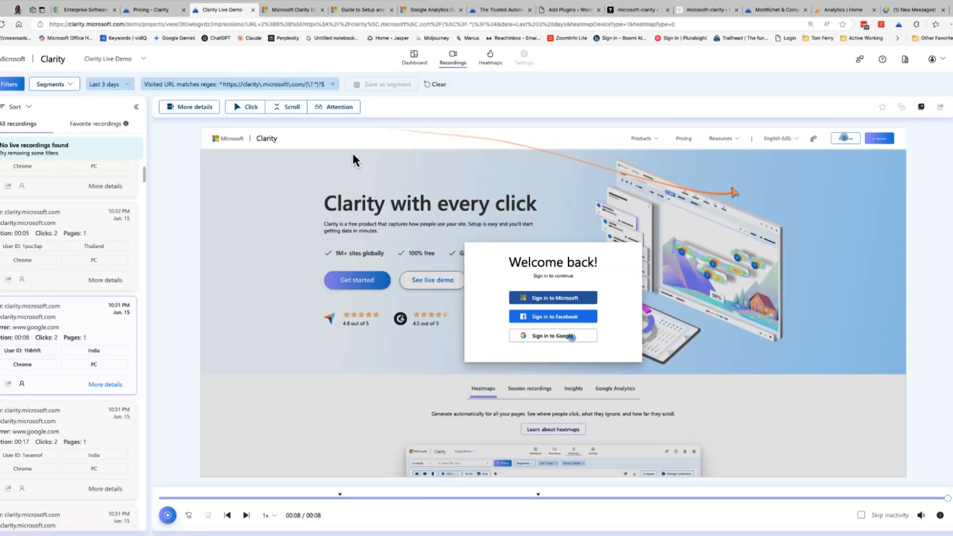
pyautogui.click(415, 61)
pyautogui.click(452, 70)
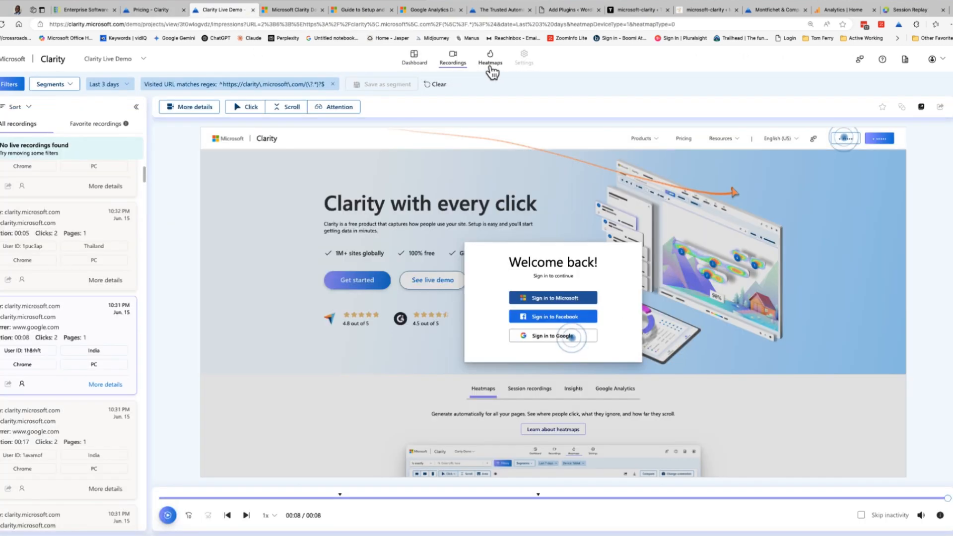
pyautogui.click(491, 62)
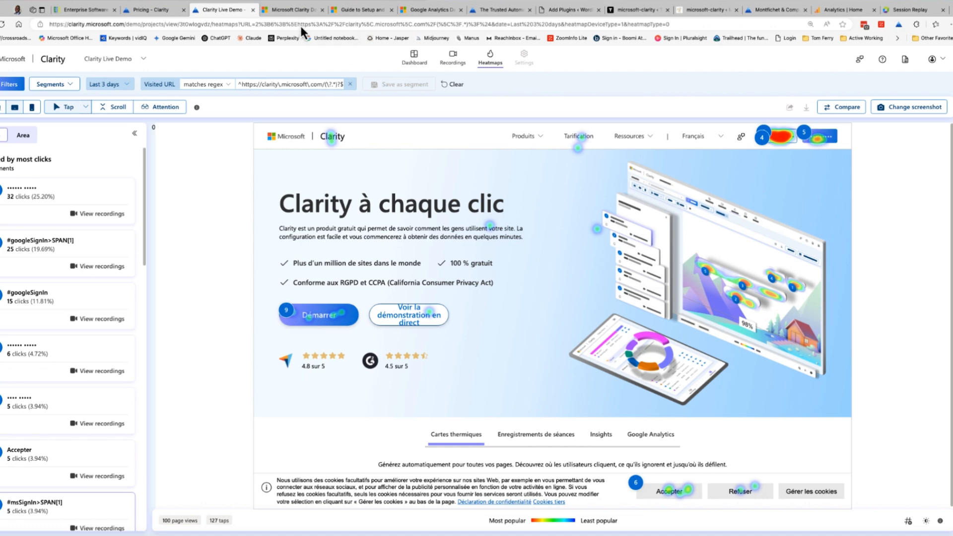
# Step: Look over the Clarity setup and installation guide and the main Microsoft Clarity documentation page
pyautogui.click(366, 11)
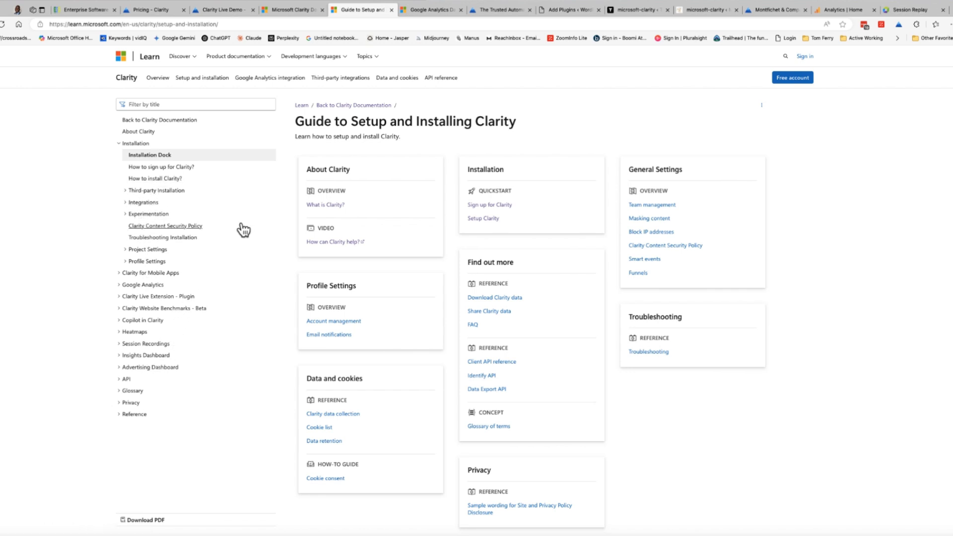
pyautogui.click(169, 104)
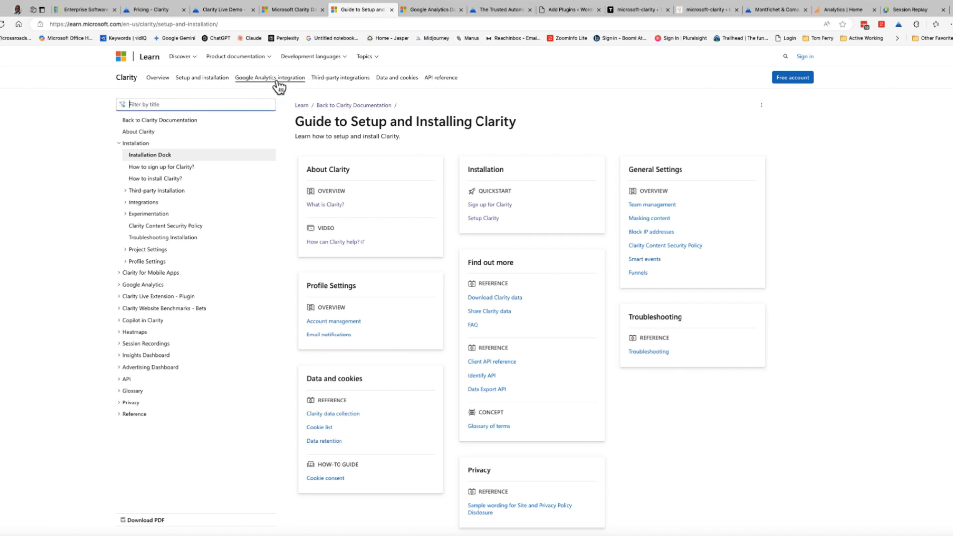
pyautogui.click(285, 9)
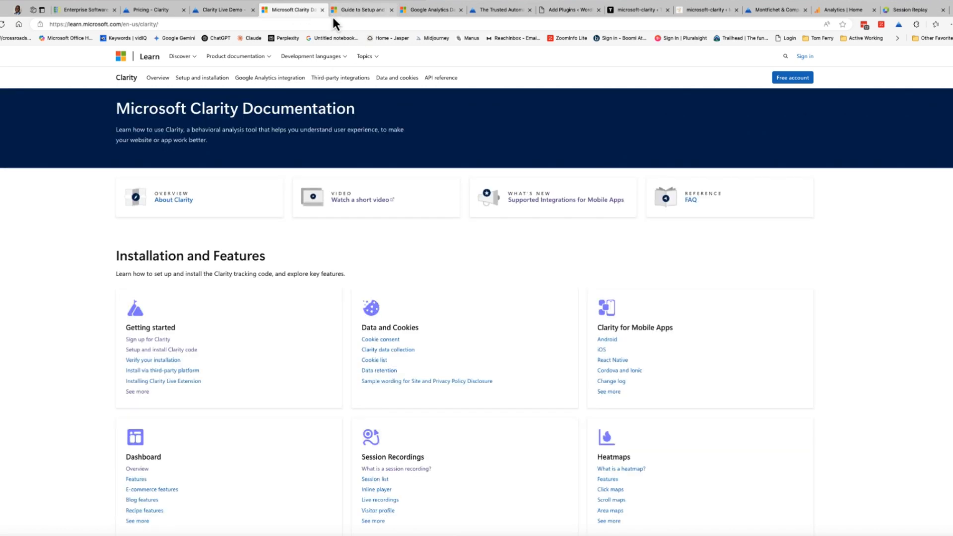
pyautogui.click(365, 13)
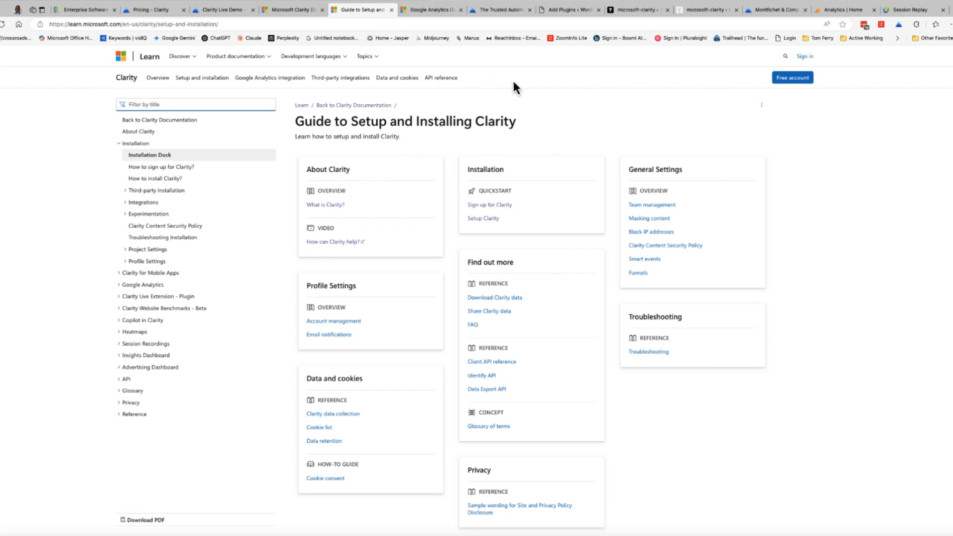
# Step: Read the WordPress / WooCommerce installation guide of The Trusted Automation project in Clarity, from Step 1 through Step 4
pyautogui.click(570, 11)
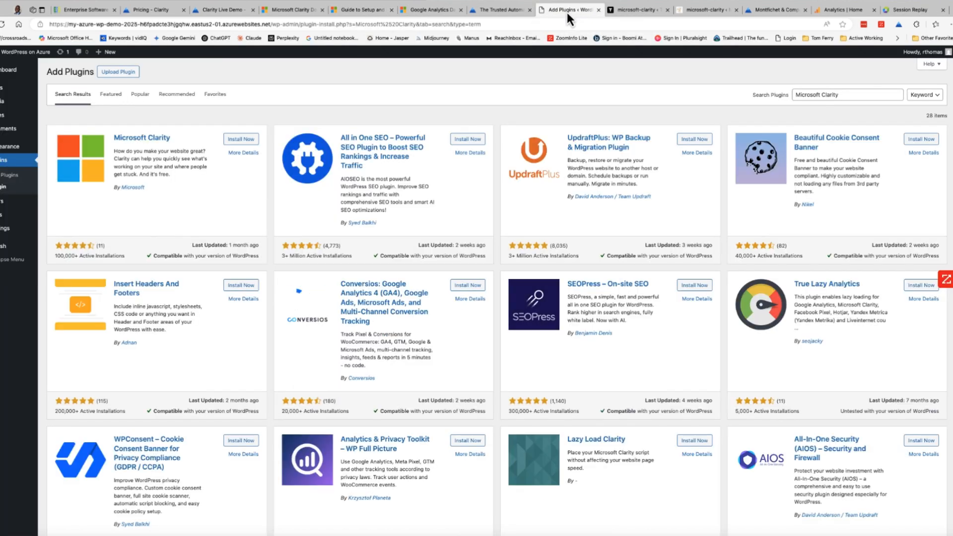
pyautogui.click(497, 11)
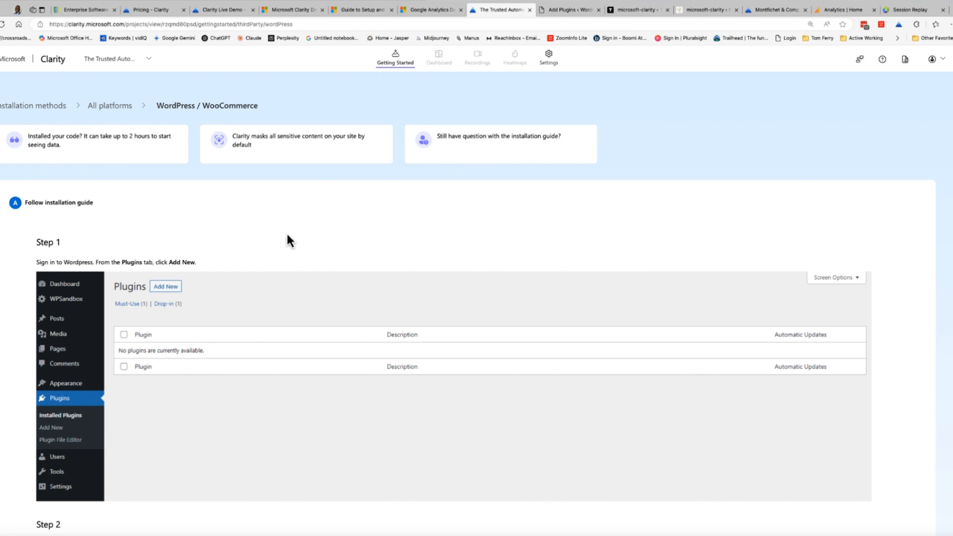
pyautogui.scroll(-3, 264, 372)
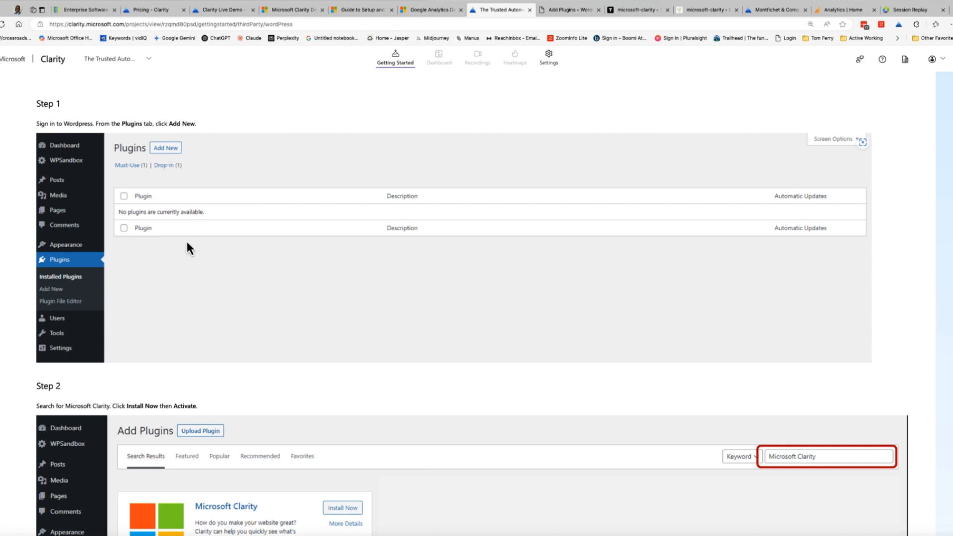
pyautogui.scroll(-5, 187, 243)
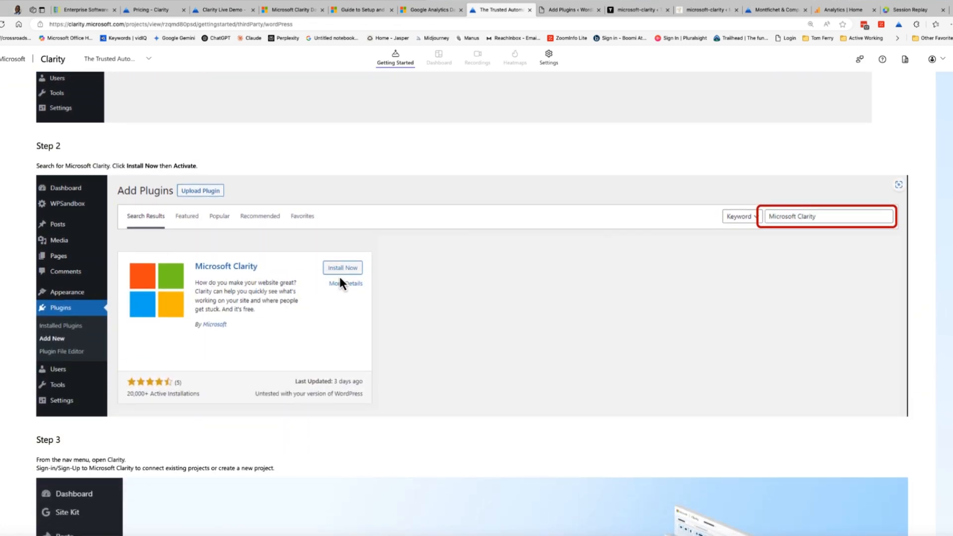
pyautogui.scroll(-7, 359, 267)
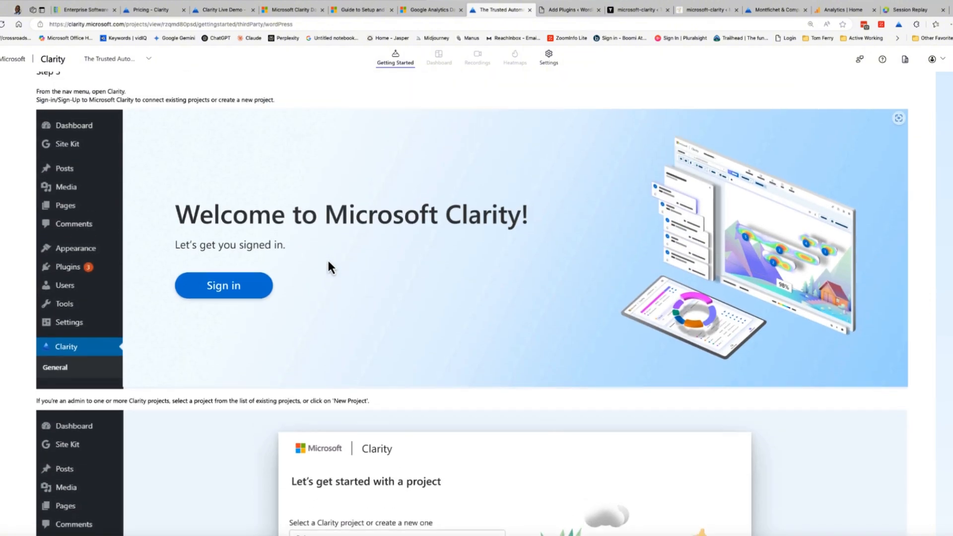
pyautogui.scroll(3, 328, 262)
pyautogui.scroll(1, 357, 232)
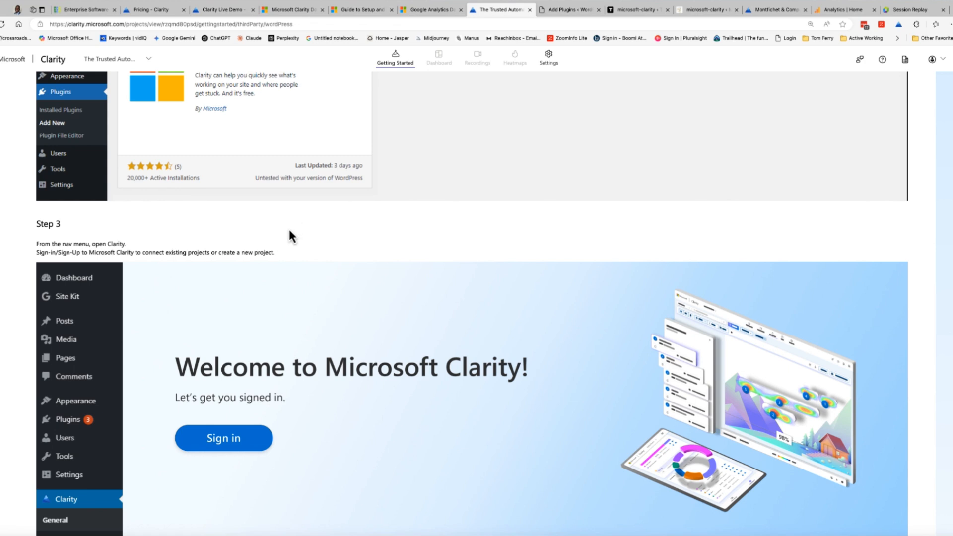
pyautogui.scroll(-1, 350, 244)
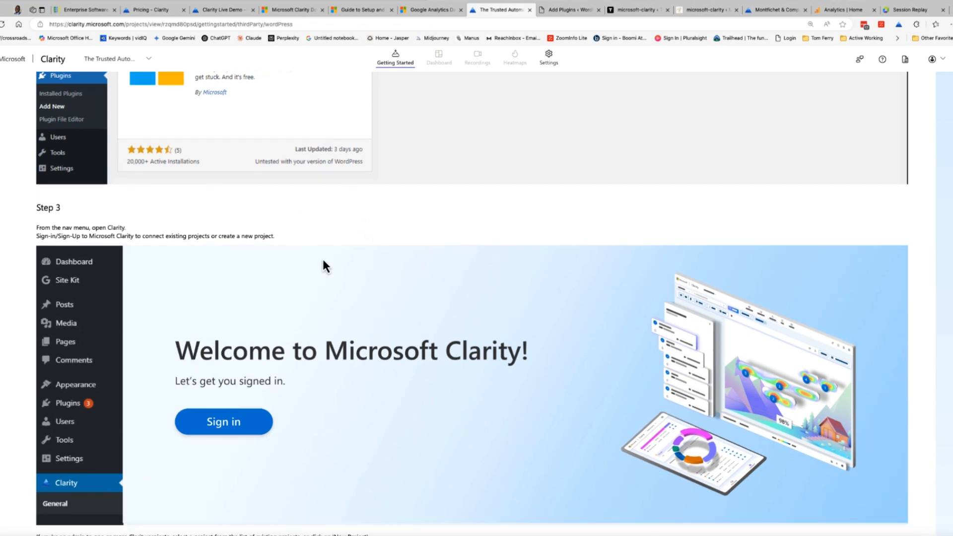
pyautogui.scroll(-5, 323, 260)
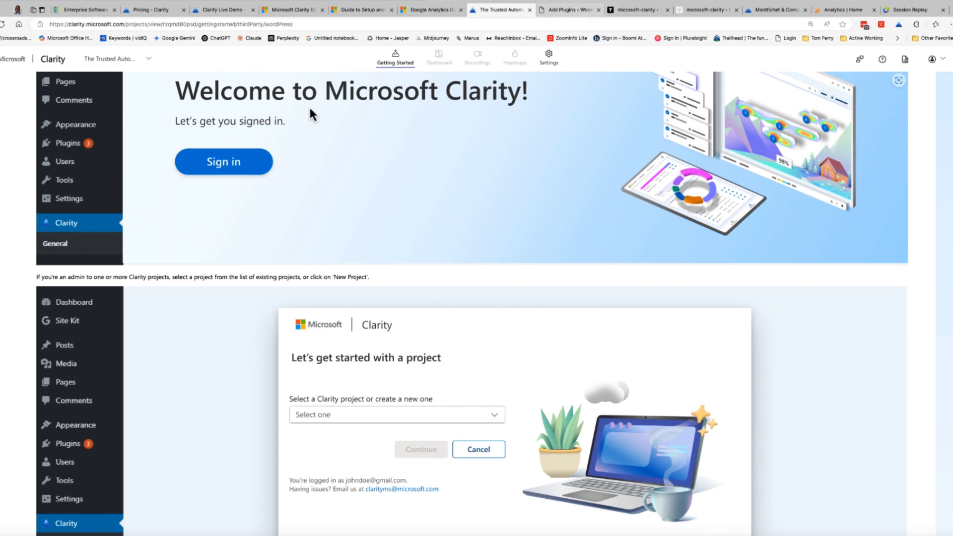
pyautogui.scroll(-5, 278, 214)
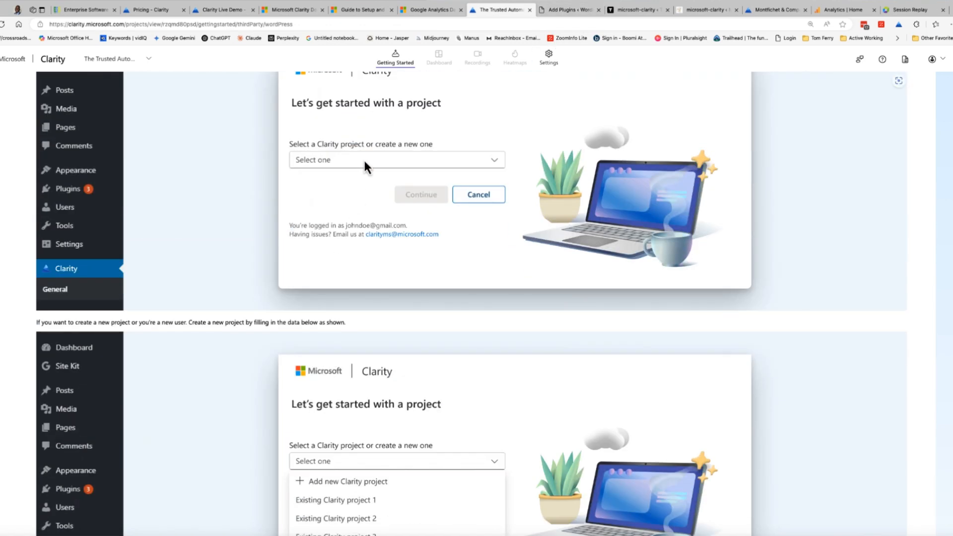
pyautogui.scroll(-3, 354, 252)
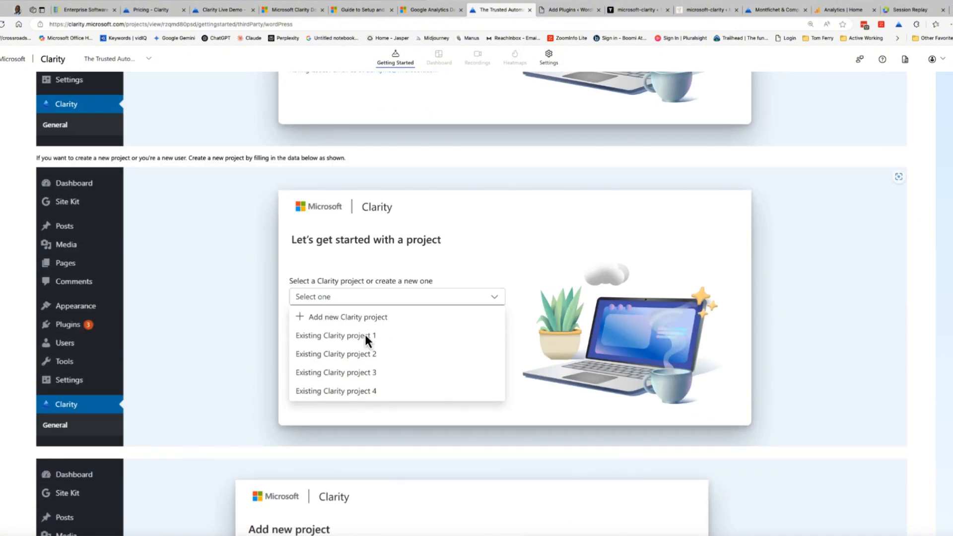
pyautogui.scroll(-6, 324, 359)
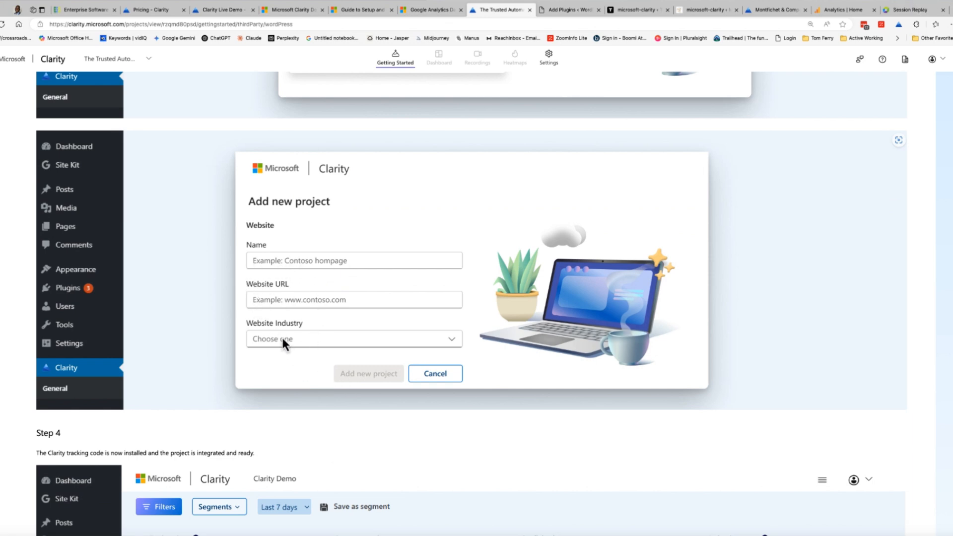
pyautogui.scroll(-5, 321, 354)
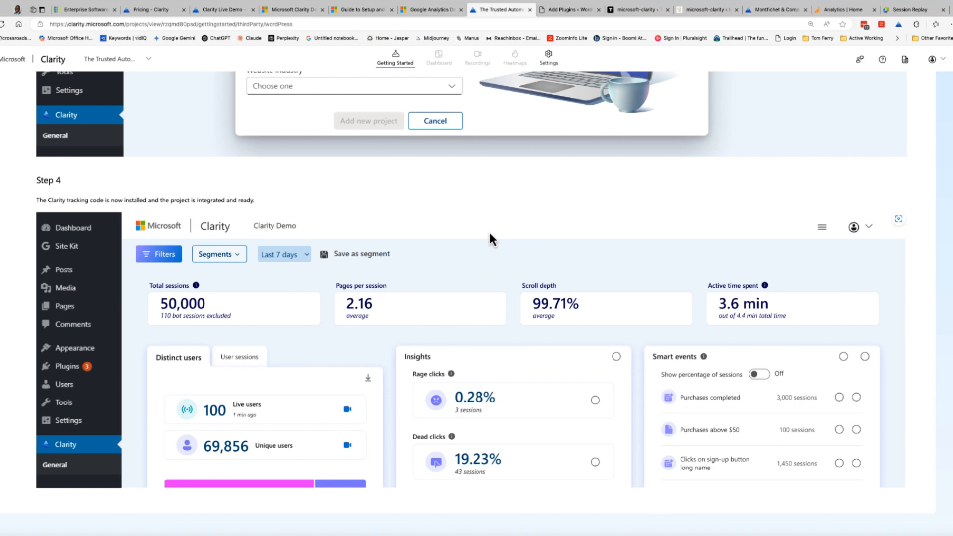
# Step: Install and activate the Microsoft Clarity plugin on the WordPress site
pyautogui.click(563, 12)
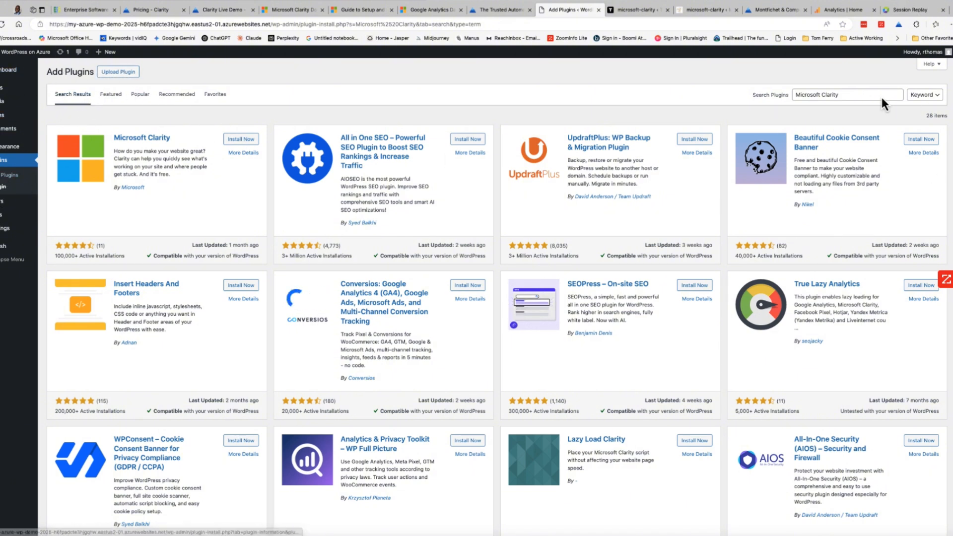
pyautogui.click(245, 141)
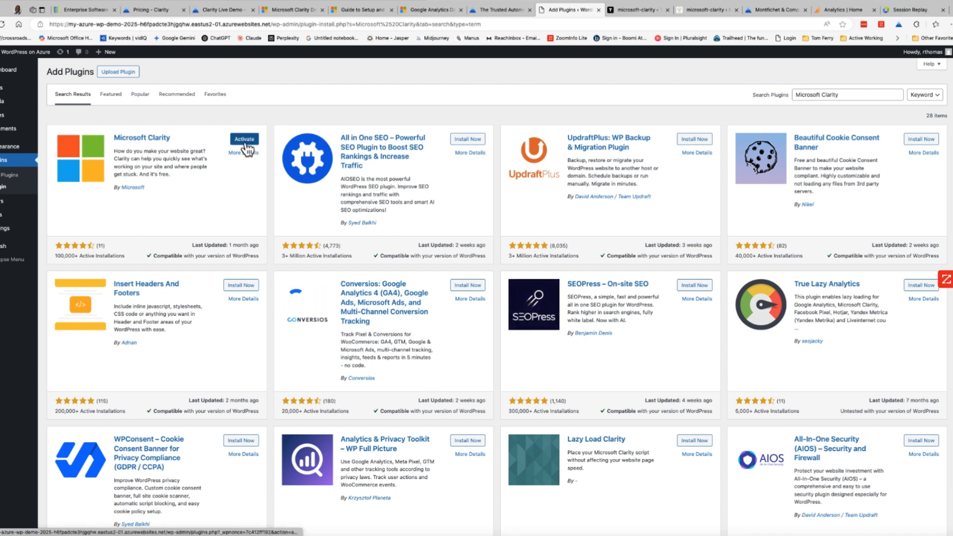
pyautogui.click(246, 145)
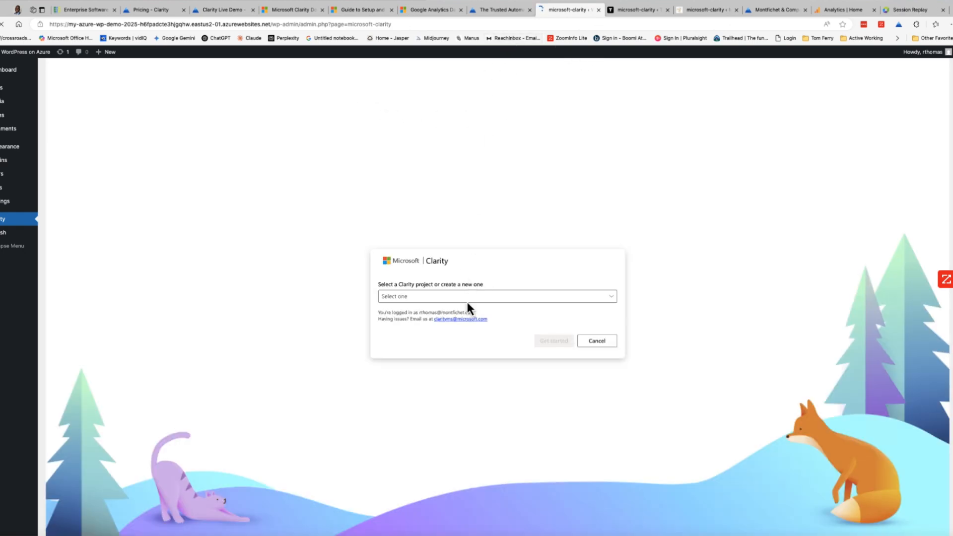
# Step: Connect the plugin to the existing Clarity project Montfichet & Company and get started with it
pyautogui.click(549, 298)
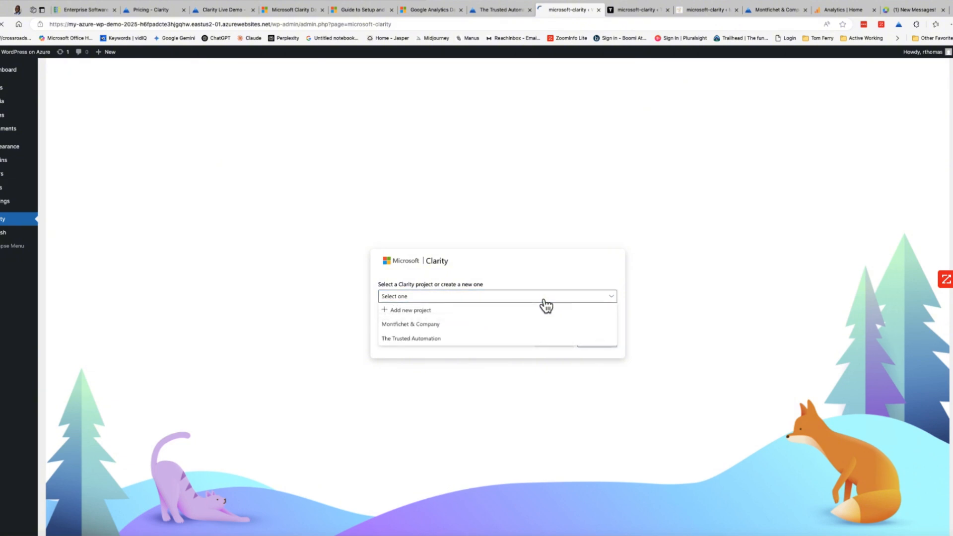
pyautogui.click(469, 192)
pyautogui.click(481, 299)
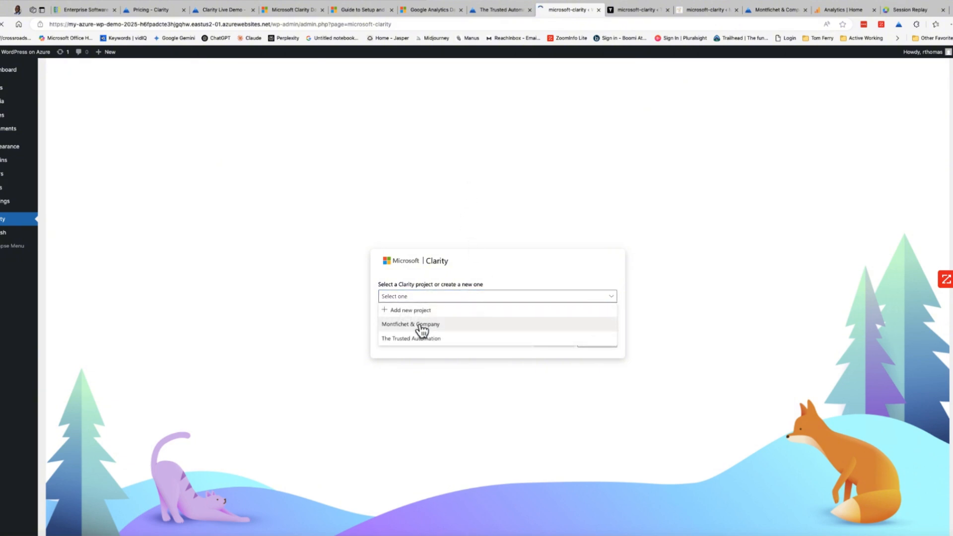
pyautogui.click(484, 227)
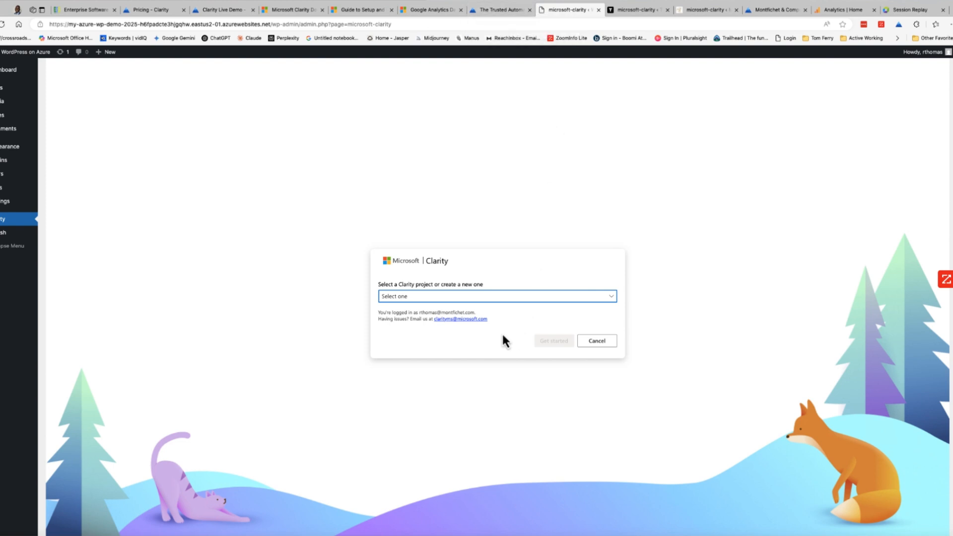
pyautogui.click(529, 300)
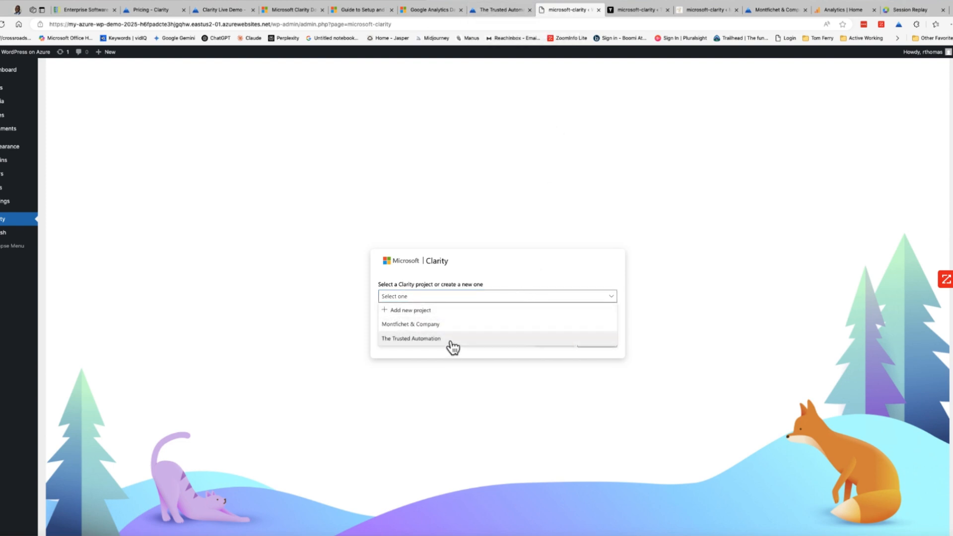
pyautogui.click(445, 325)
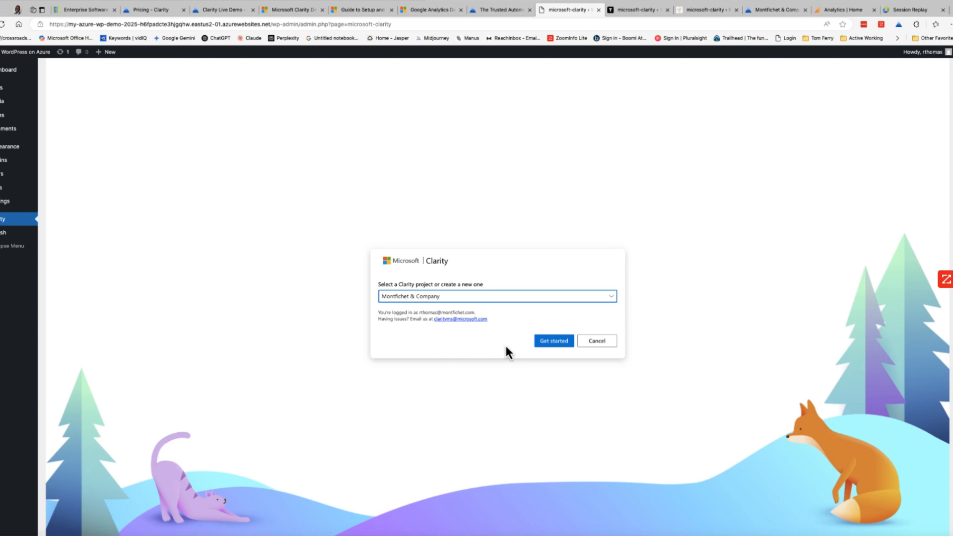
pyautogui.click(558, 345)
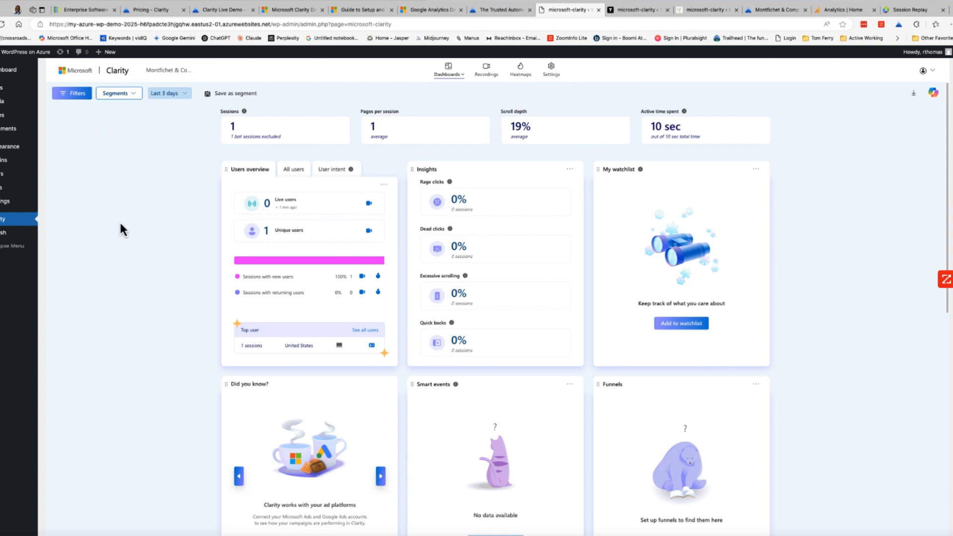
# Step: Sign out of Clarity in WordPress, open the Microsoft sign-in window and close it without picking an account
pyautogui.click(926, 70)
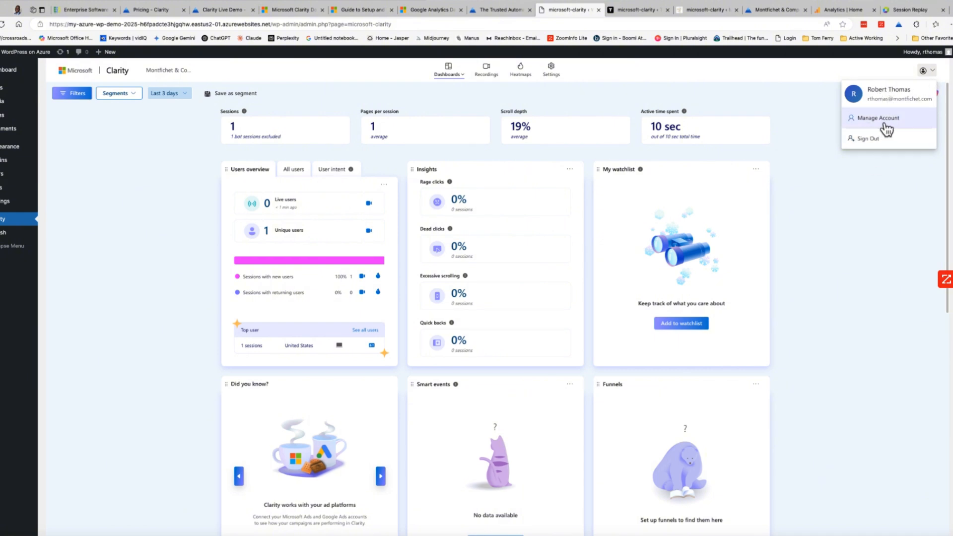
pyautogui.click(870, 141)
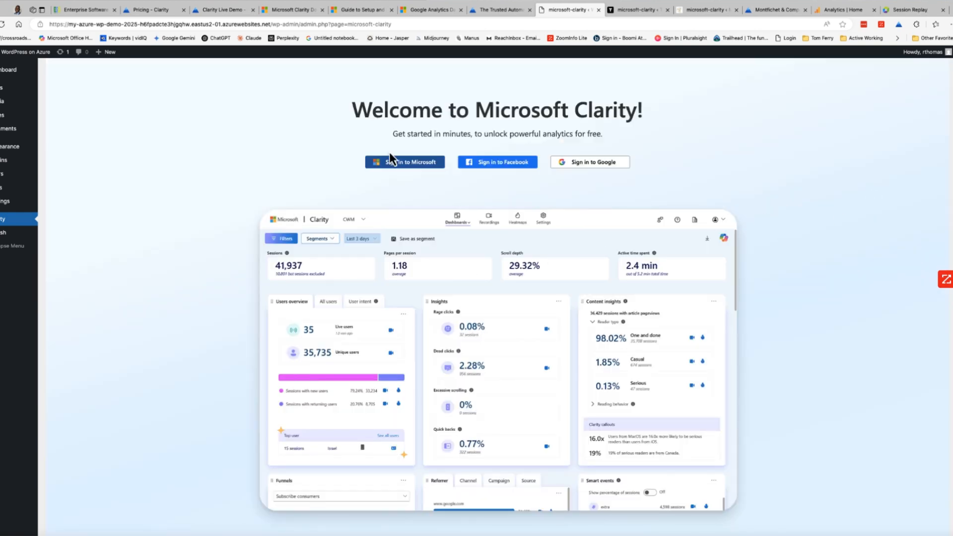
pyautogui.click(426, 164)
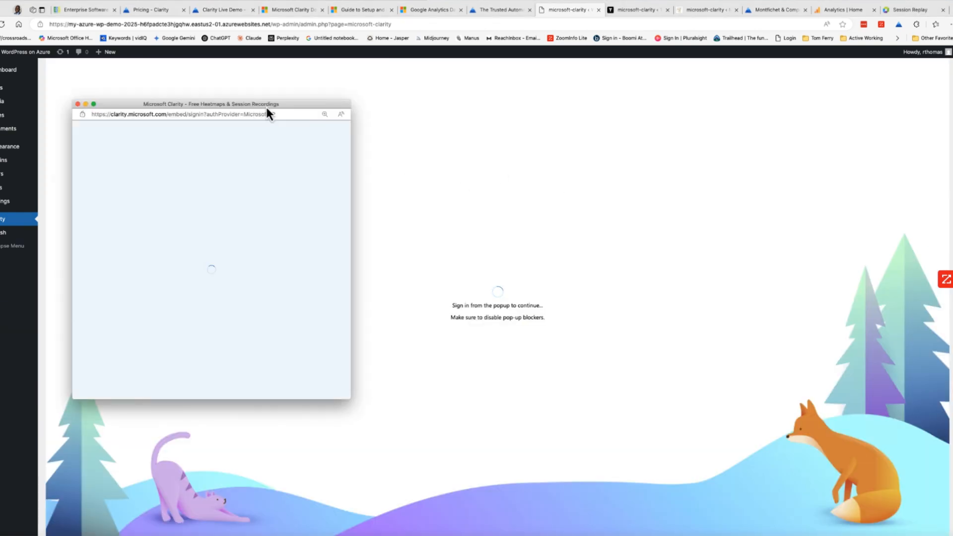
pyautogui.moveTo(267, 107); pyautogui.dragTo(526, 119)
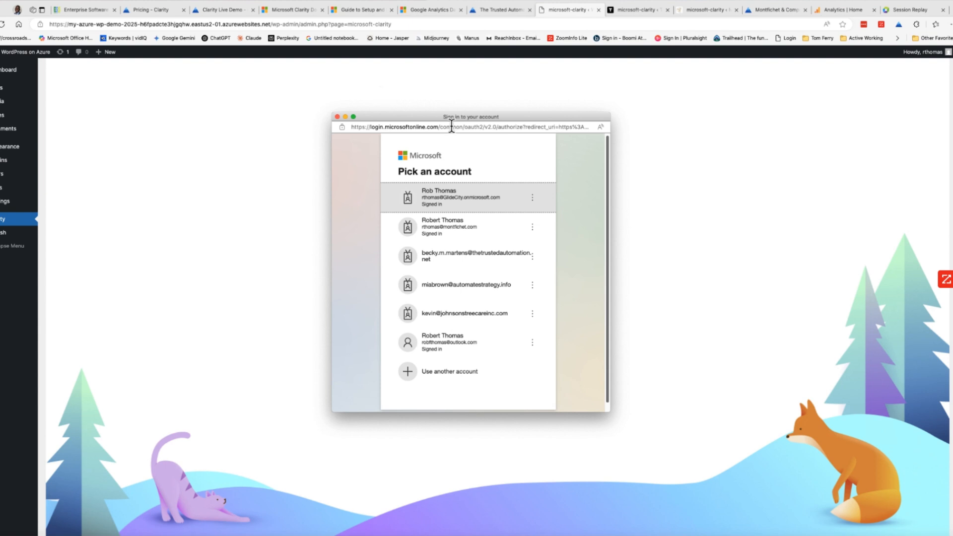
pyautogui.click(337, 117)
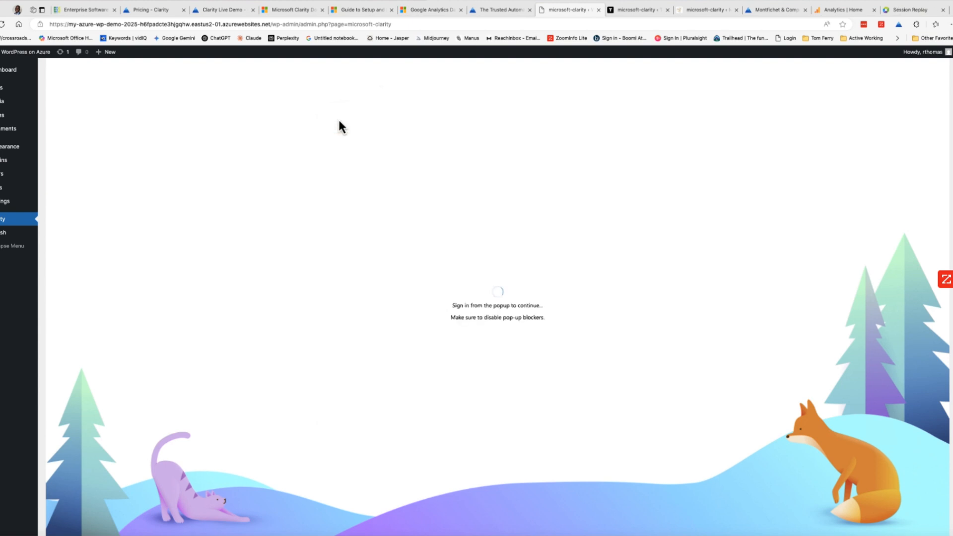
# Step: View the Google Analytics Dashboard article in the Clarity documentation
pyautogui.click(437, 9)
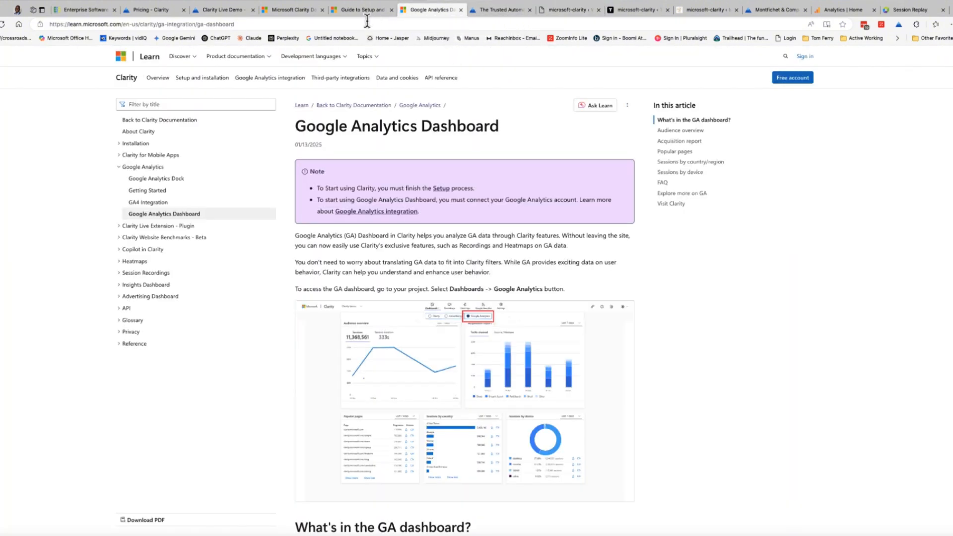
# Step: Return from the documentation to the Clarity home page and check which account is signed in
pyautogui.click(288, 13)
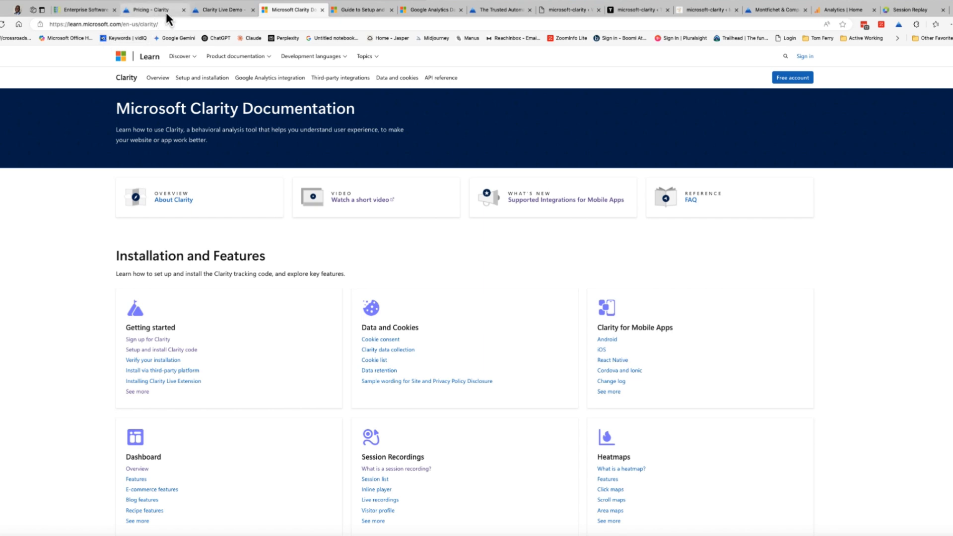
pyautogui.click(227, 11)
pyautogui.click(135, 14)
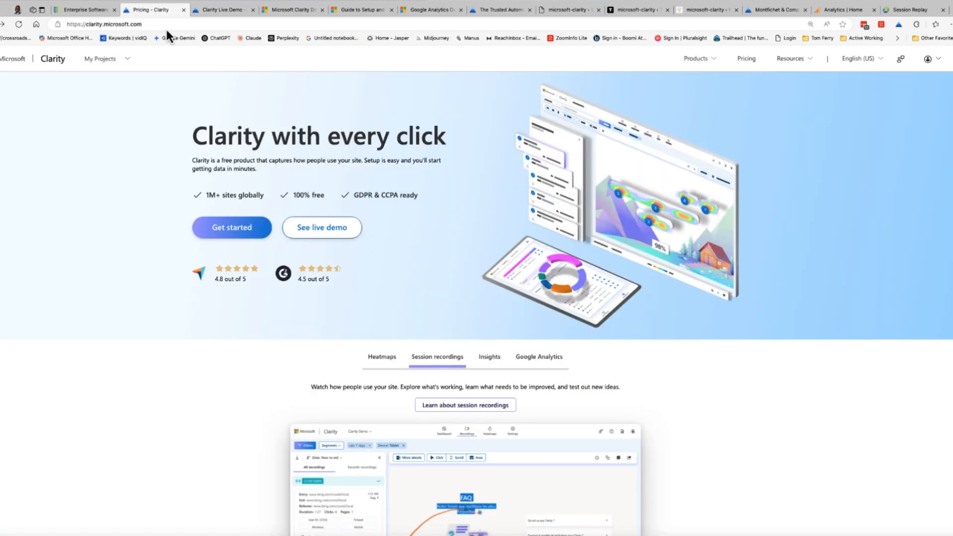
pyautogui.click(934, 62)
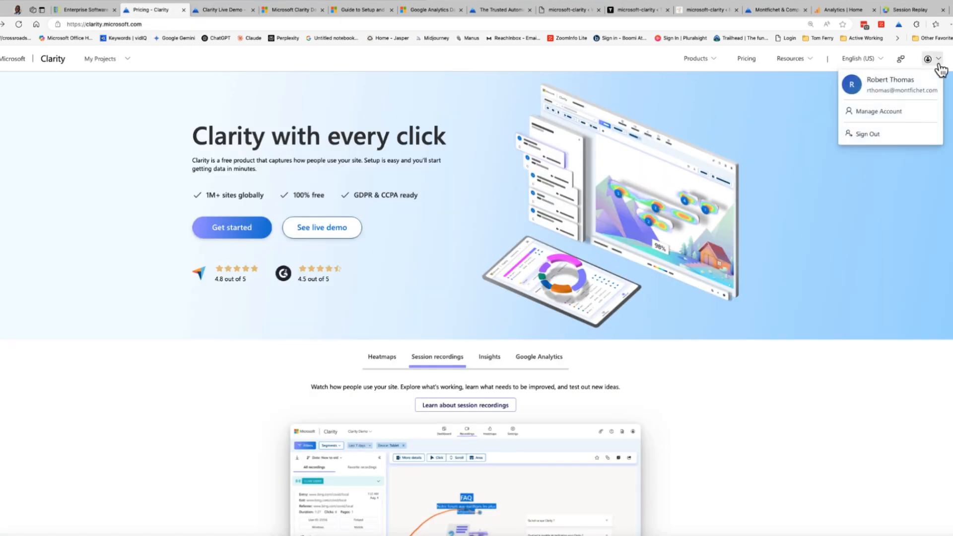
pyautogui.click(792, 144)
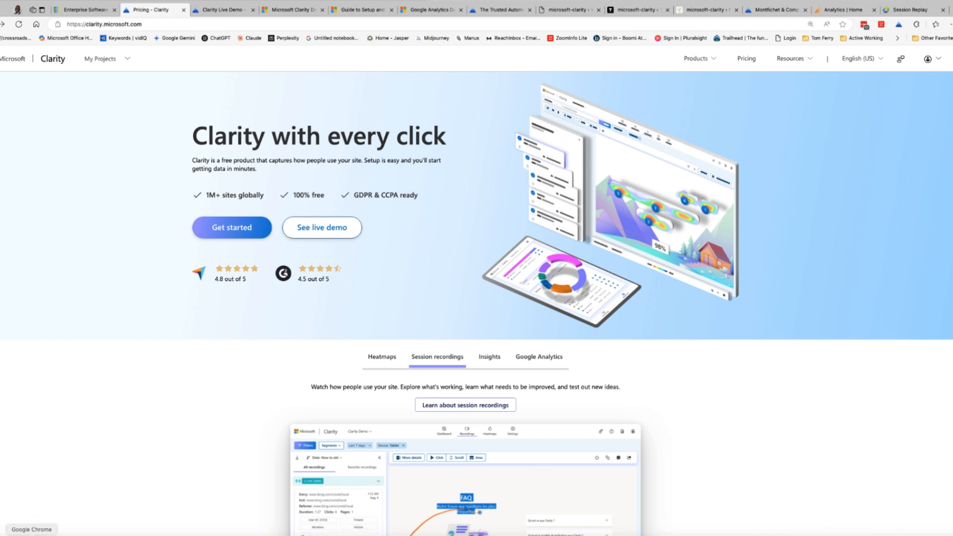
# Step: Switch to Google Chrome and sign in to Clarity with a different Microsoft account
pyautogui.rightClick(32, 533)
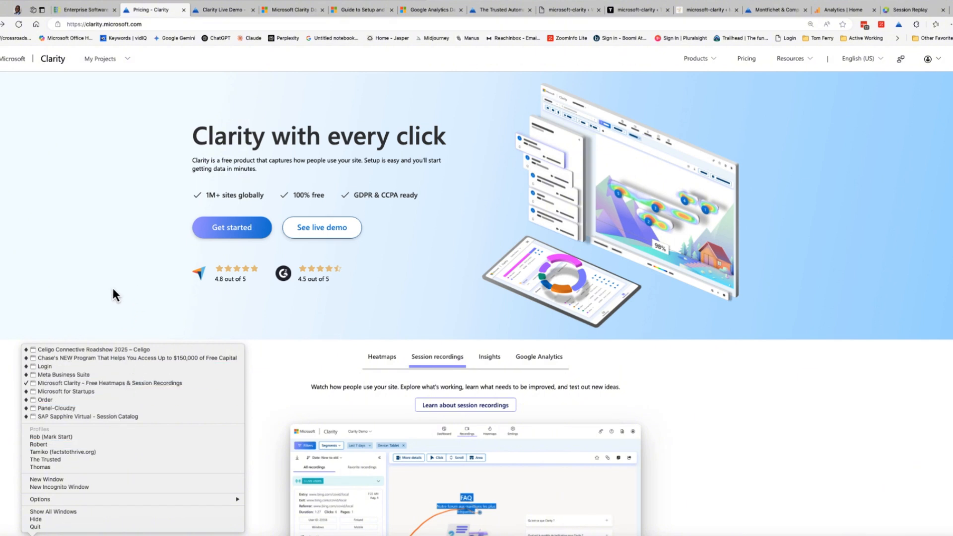
pyautogui.click(129, 306)
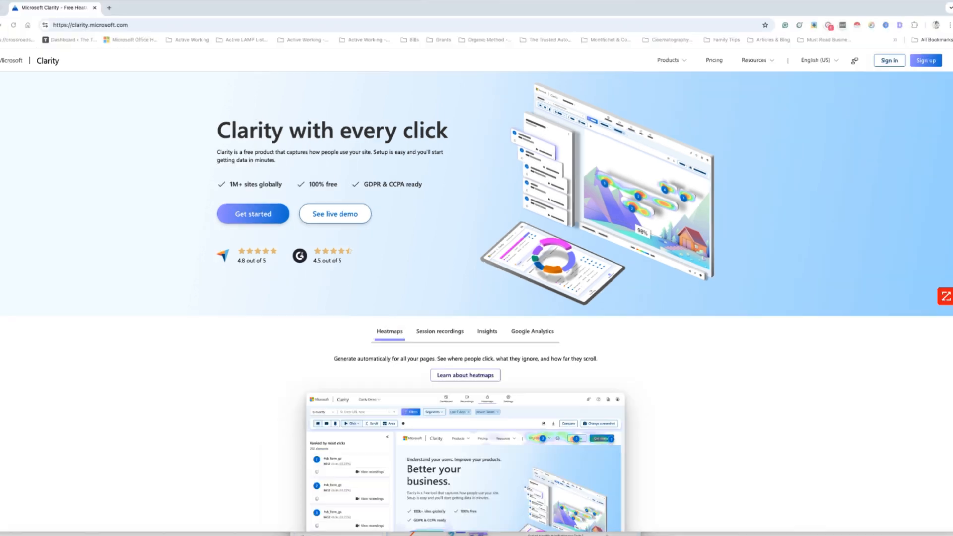
pyautogui.click(890, 60)
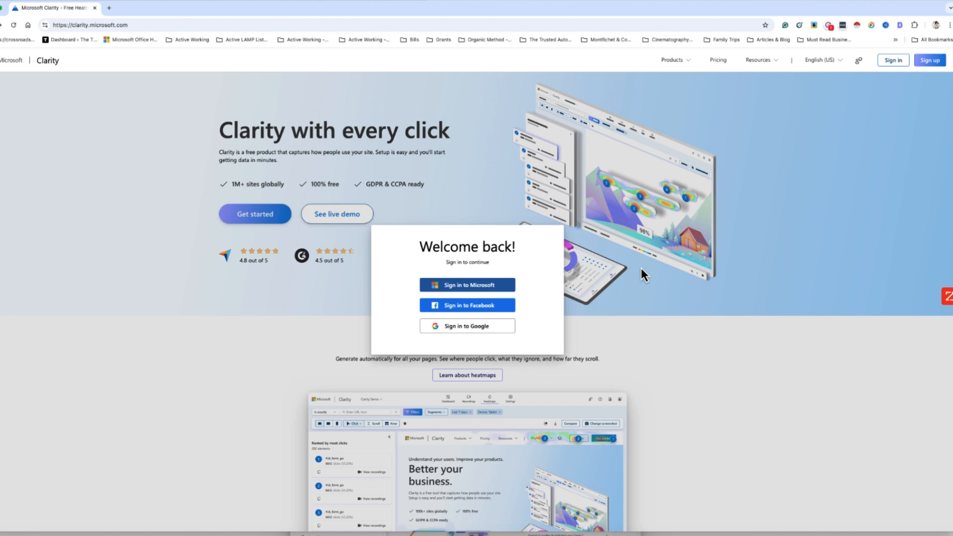
pyautogui.click(461, 293)
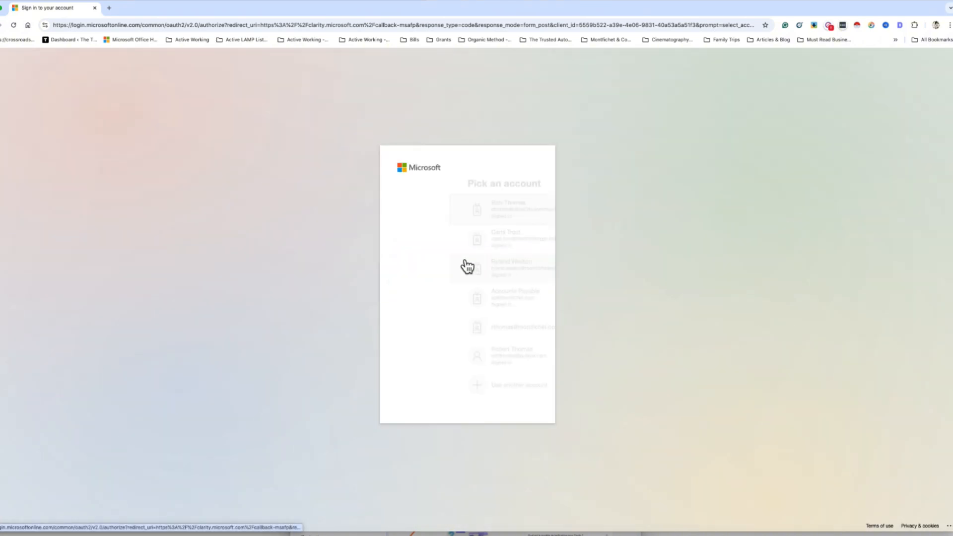
pyautogui.click(439, 218)
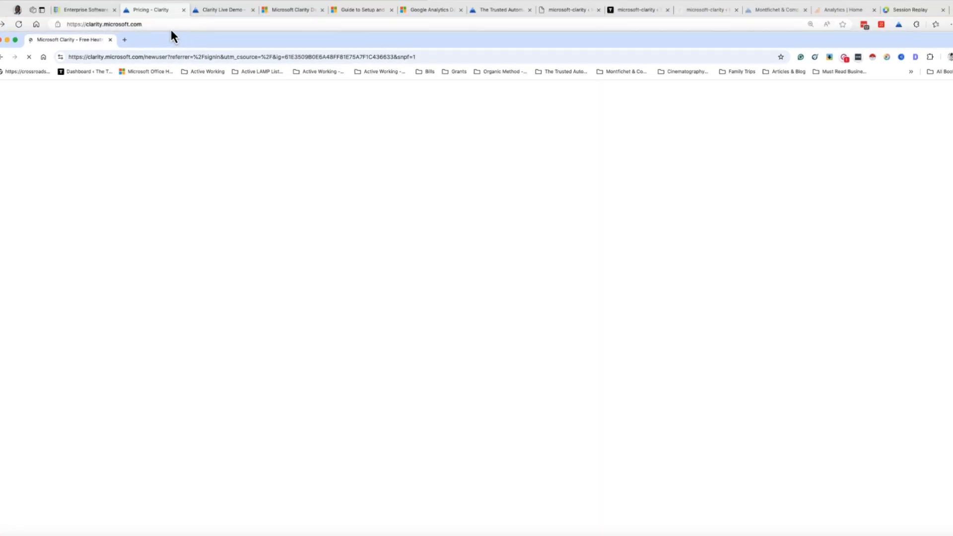
# Step: Reposition and narrow the browser window, then accept the Clarity Terms of Use and confirm the account email
pyautogui.moveTo(164, 37); pyautogui.dragTo(154, 27)
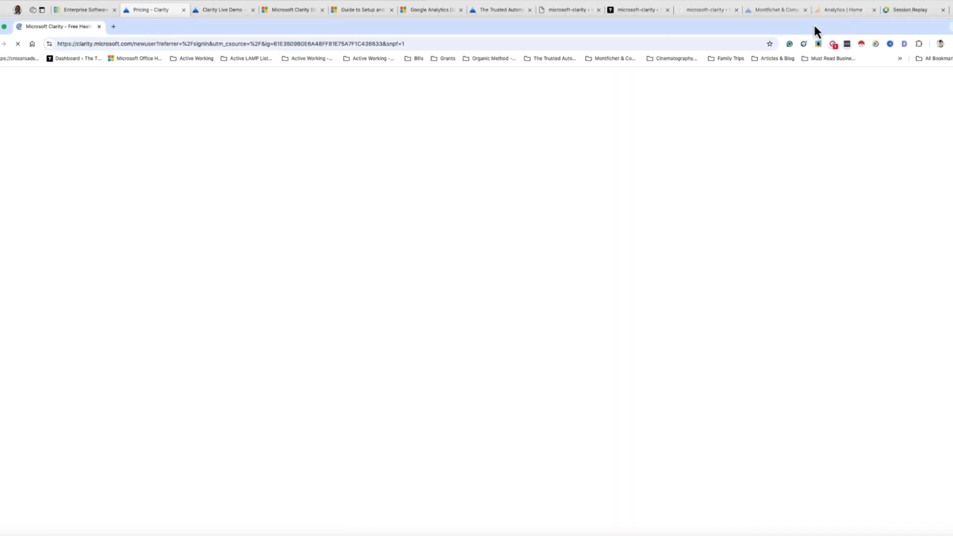
pyautogui.moveTo(952, 18); pyautogui.dragTo(783, 11)
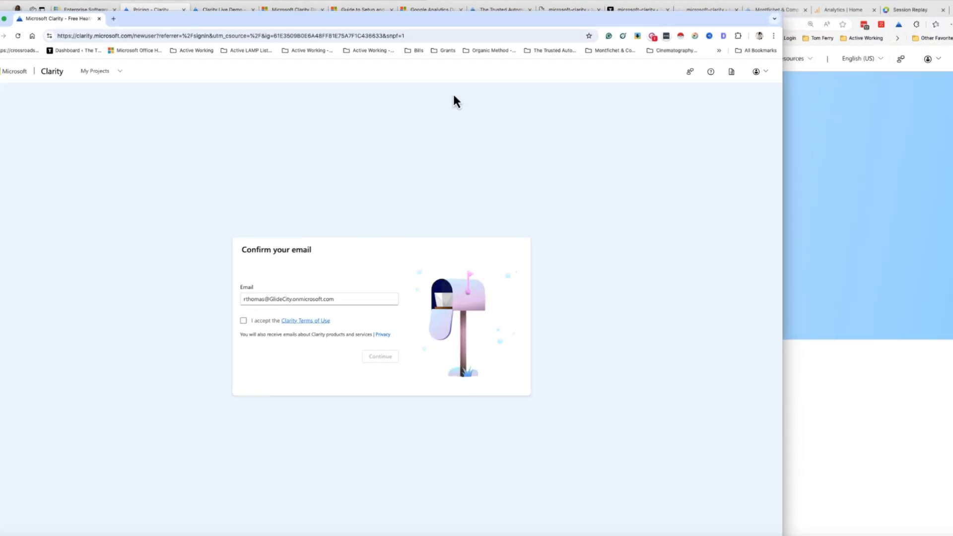
pyautogui.click(243, 321)
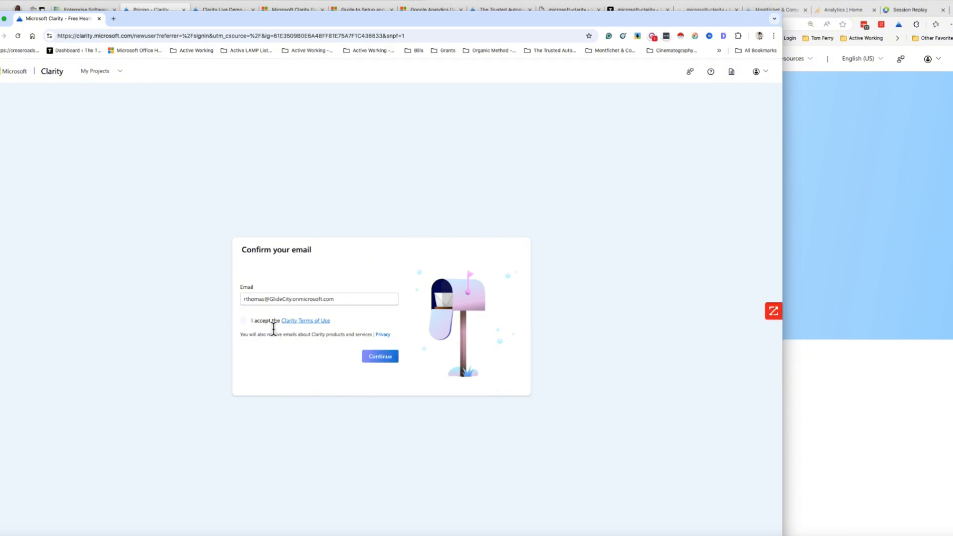
pyautogui.click(381, 357)
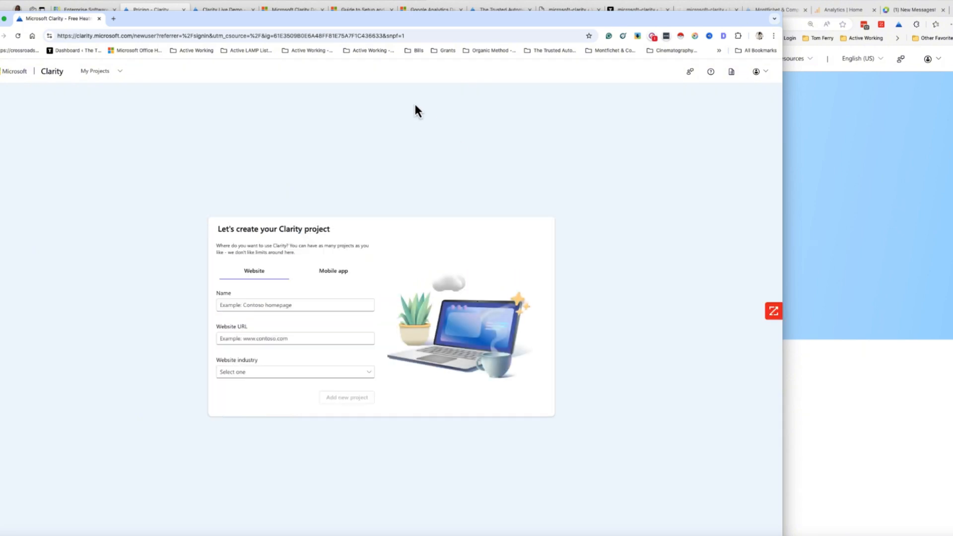
# Step: Name the new website project Glide City and set its website industry to Retail
pyautogui.click(259, 305)
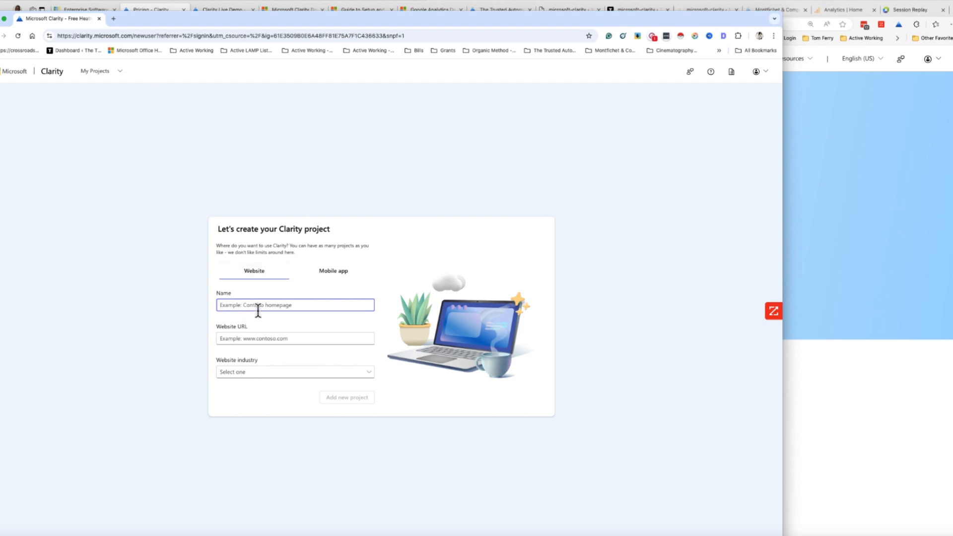
pyautogui.write('GLide City')
pyautogui.press('BackSpace')
pyautogui.click(247, 338)
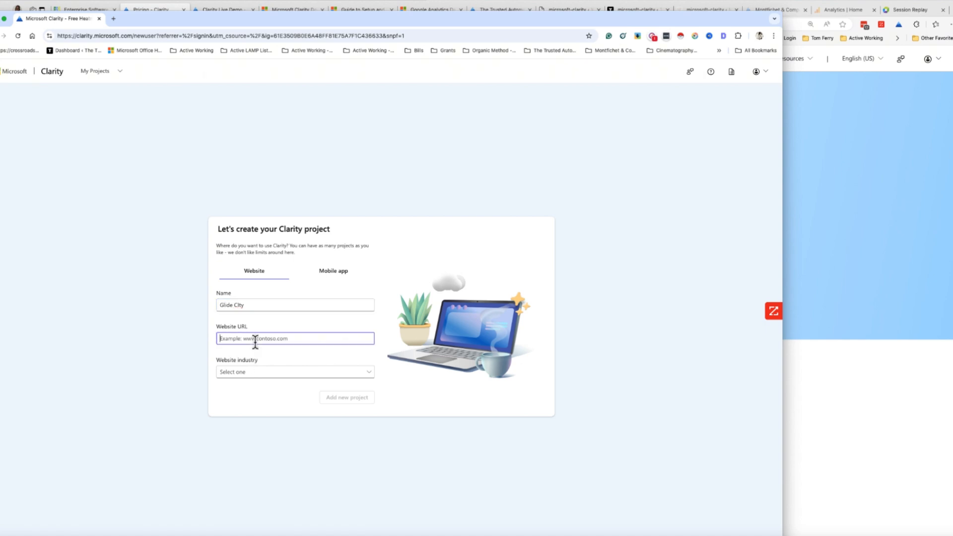
pyautogui.click(272, 382)
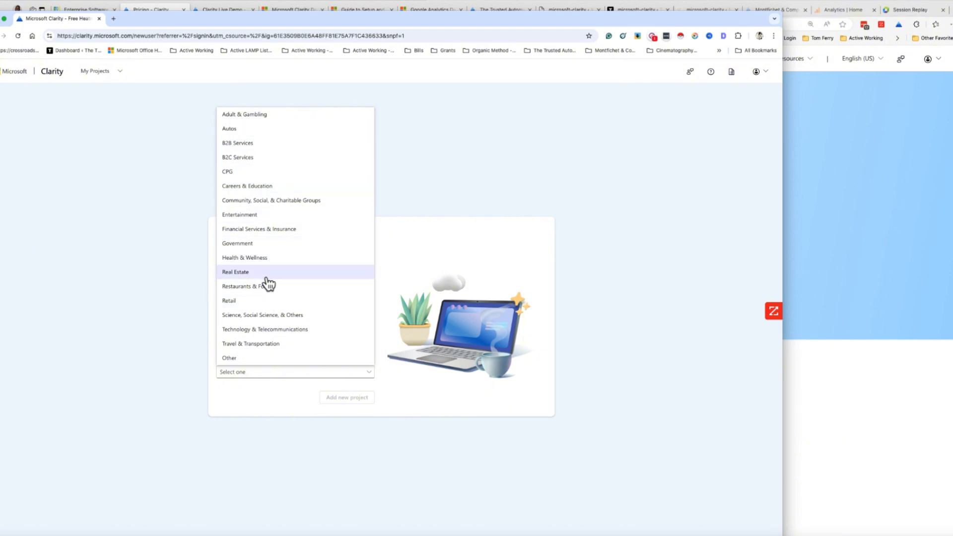
pyautogui.click(253, 302)
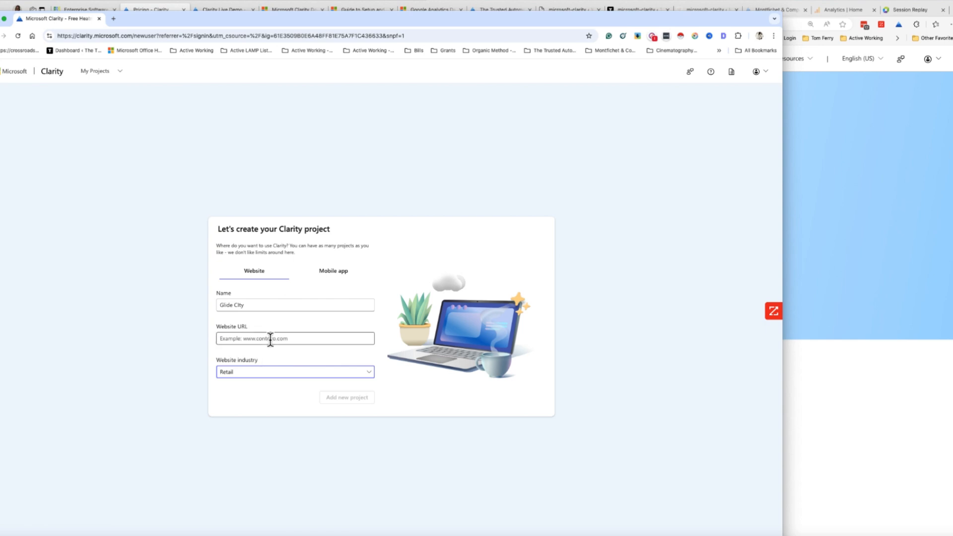
# Step: Copy the project name into the website URL and edit it to GlideCity.com
pyautogui.moveTo(245, 305); pyautogui.dragTo(217, 305)
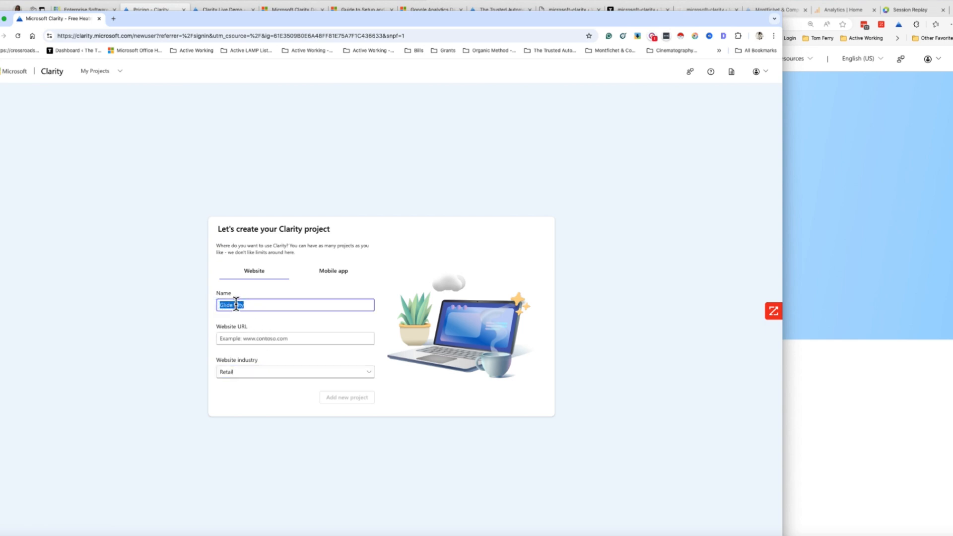
pyautogui.hotkey('ctrl', 'c')
pyautogui.click(249, 339)
pyautogui.hotkey('ctrl', 'v')
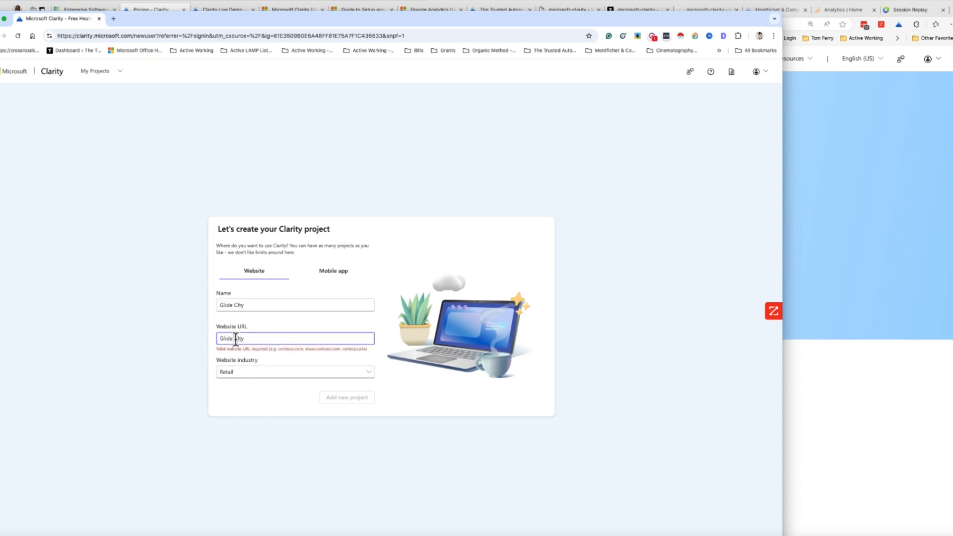
pyautogui.press('Left')
pyautogui.press('Left')
pyautogui.press('Left')
pyautogui.press('Left')
pyautogui.press('BackSpace')
pyautogui.press('Right')
pyautogui.press('Right')
pyautogui.press('Right')
pyautogui.press('Right')
pyautogui.write('.com')
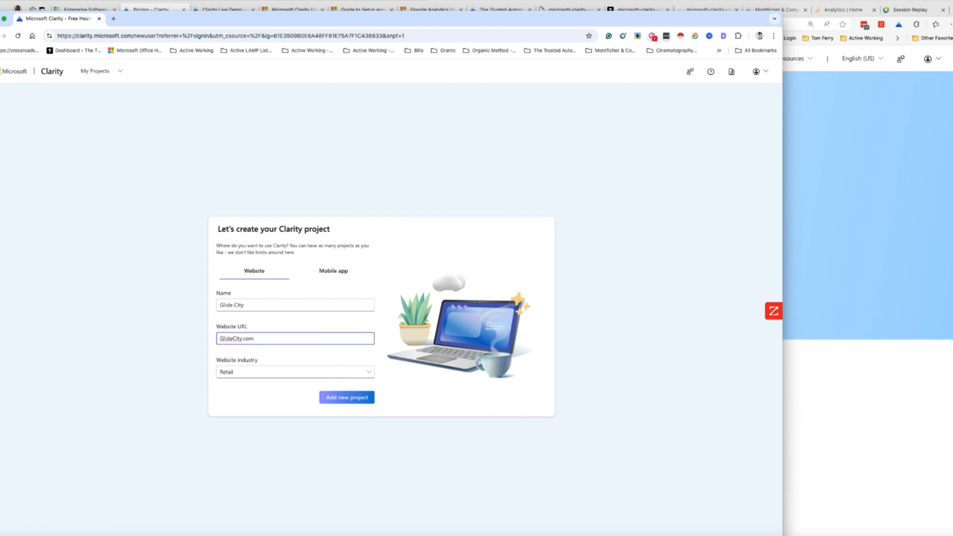
pyautogui.write('ps:??')
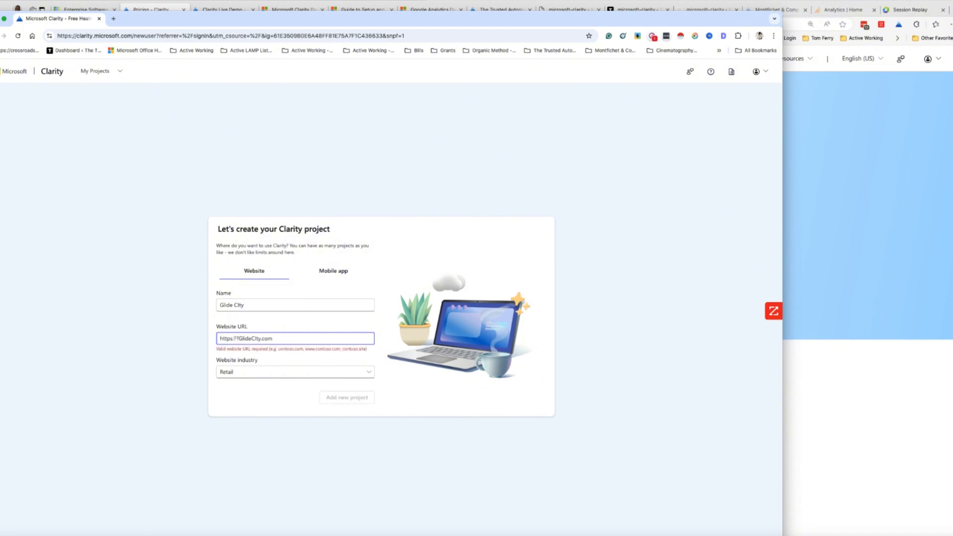
pyautogui.press('BackSpace')
pyautogui.press('BackSpace')
pyautogui.write('://')
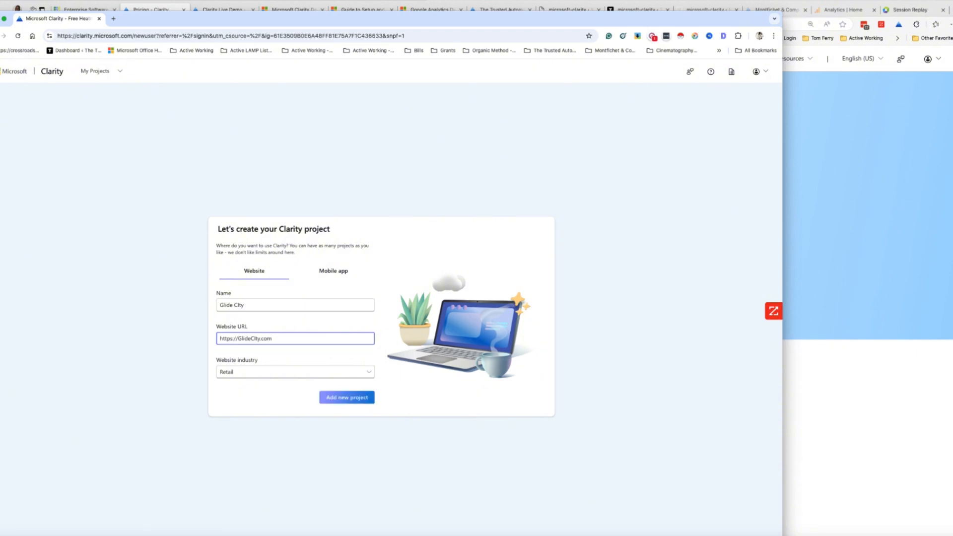
pyautogui.click(347, 400)
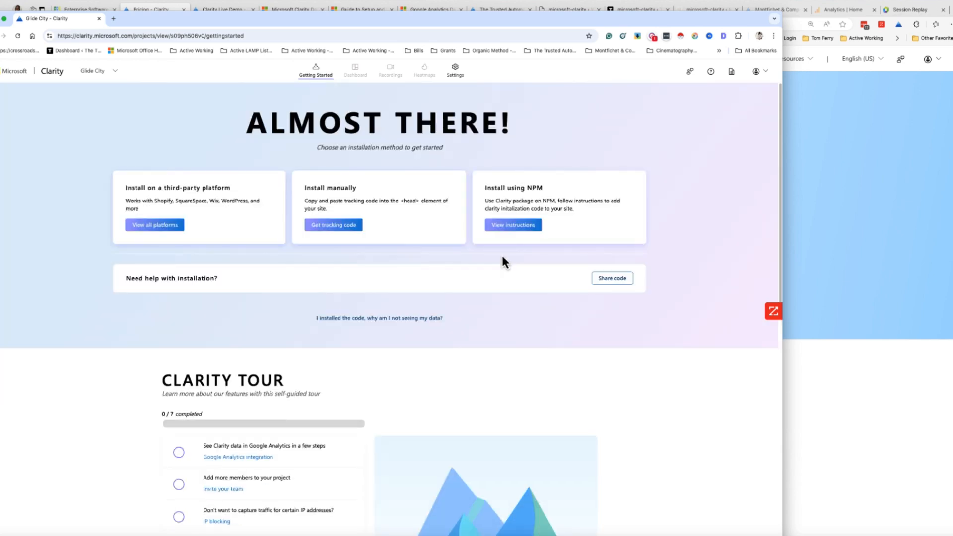
# Step: Look through the Clarity tour, view the Google Analytics integration setup, and return to the original browser window
pyautogui.scroll(-5, 317, 510)
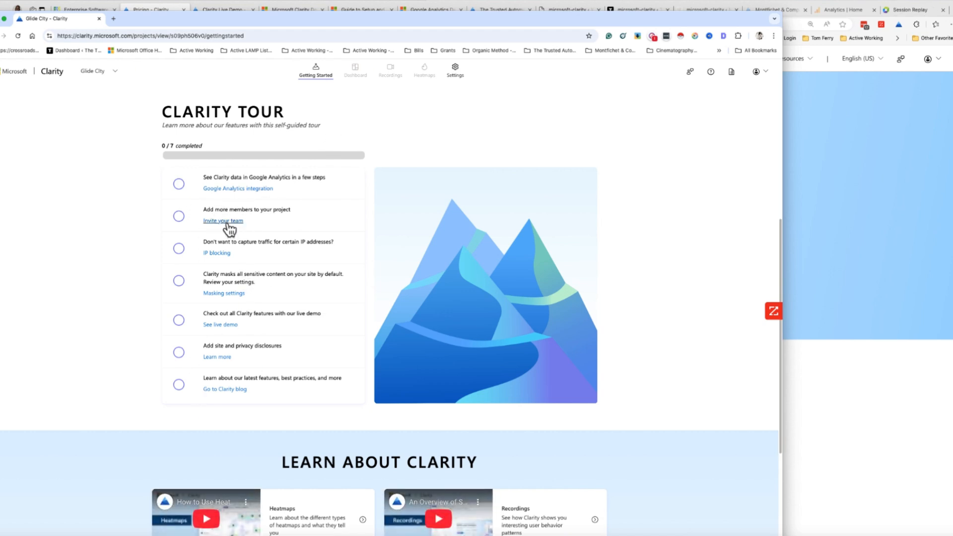
pyautogui.click(211, 189)
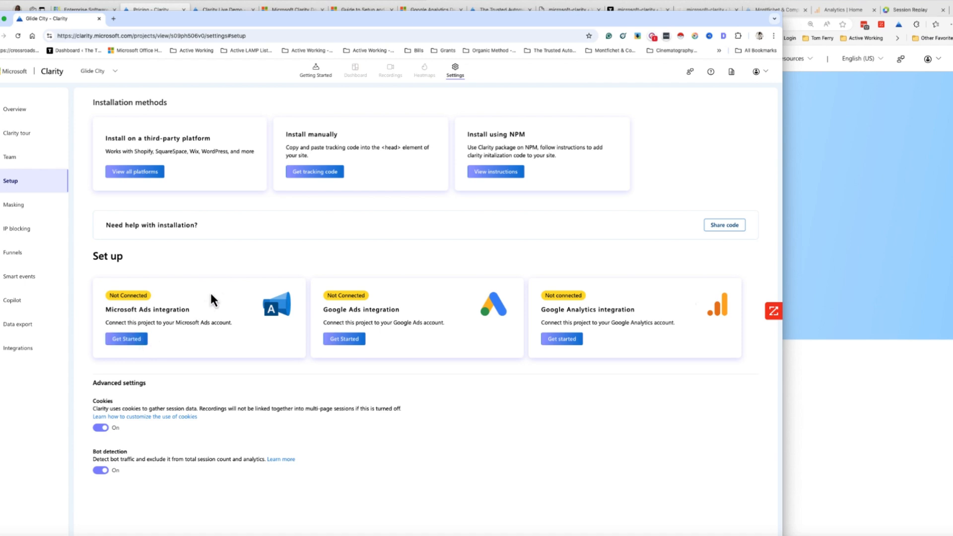
pyautogui.click(809, 203)
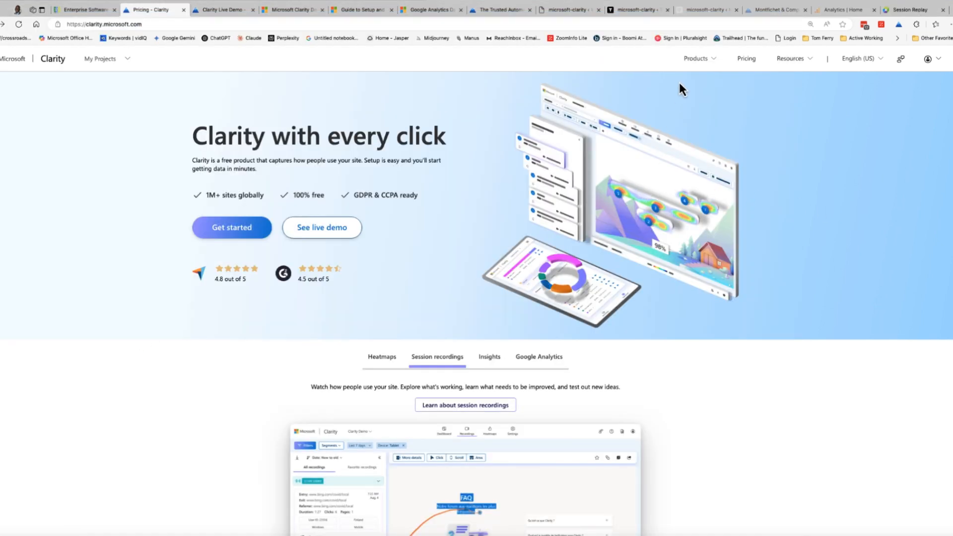
# Step: Go to the WordPress on Azure admin and reload its Microsoft Clarity plugin page
pyautogui.click(568, 9)
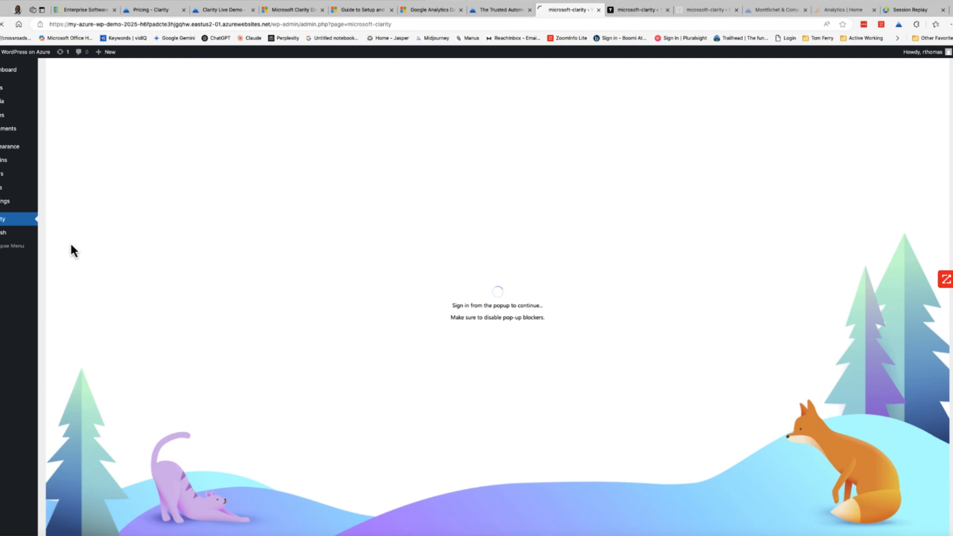
pyautogui.click(5, 221)
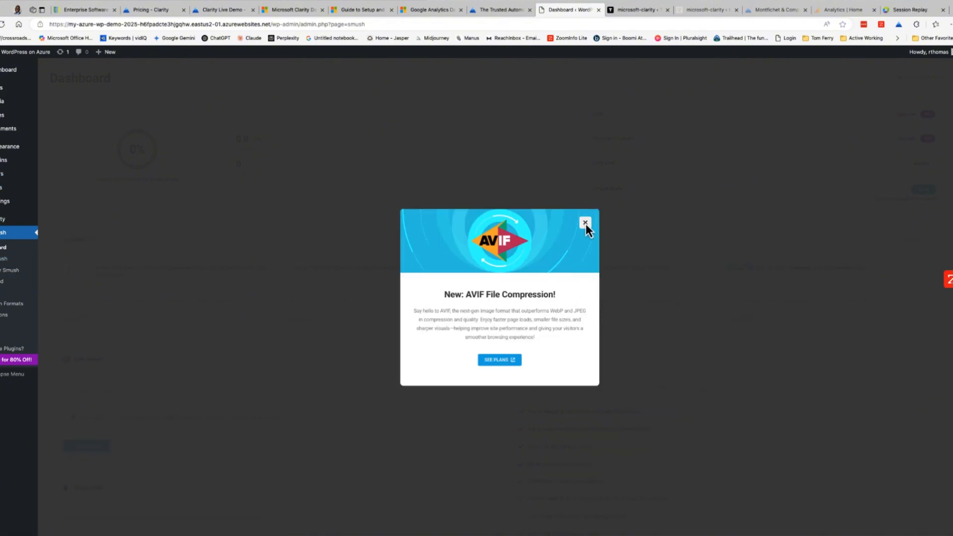
pyautogui.click(3, 219)
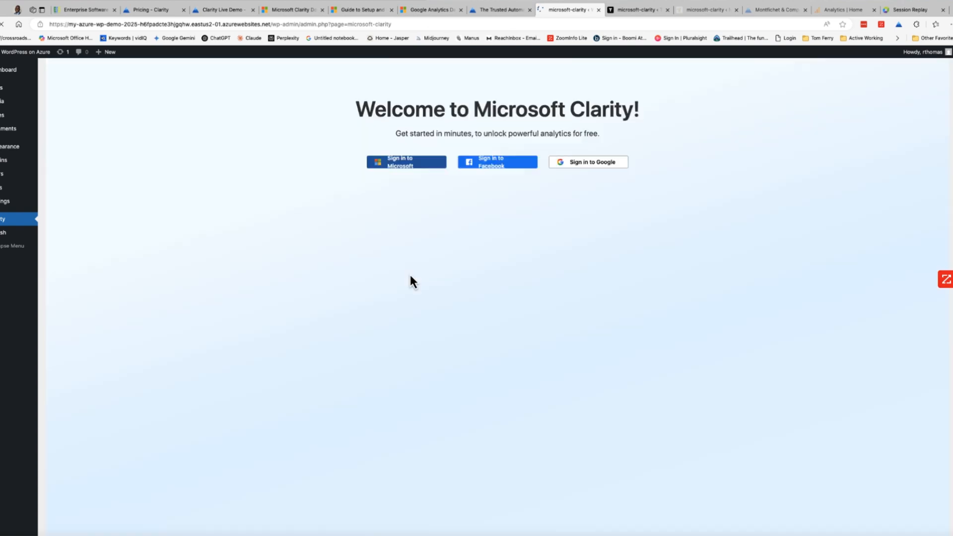
# Step: Sign in to Clarity through Microsoft in the WordPress plugin, using the Montfichet account
pyautogui.click(415, 164)
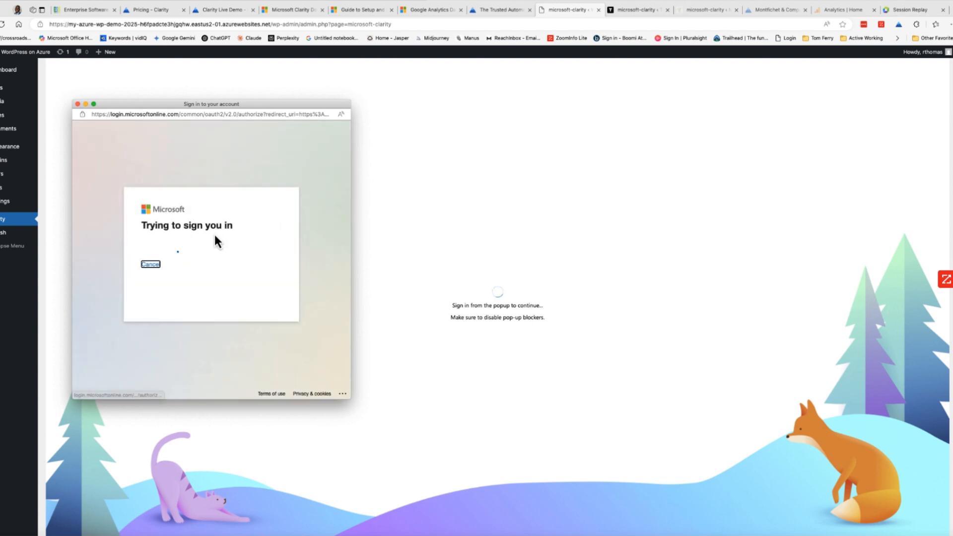
pyautogui.click(206, 191)
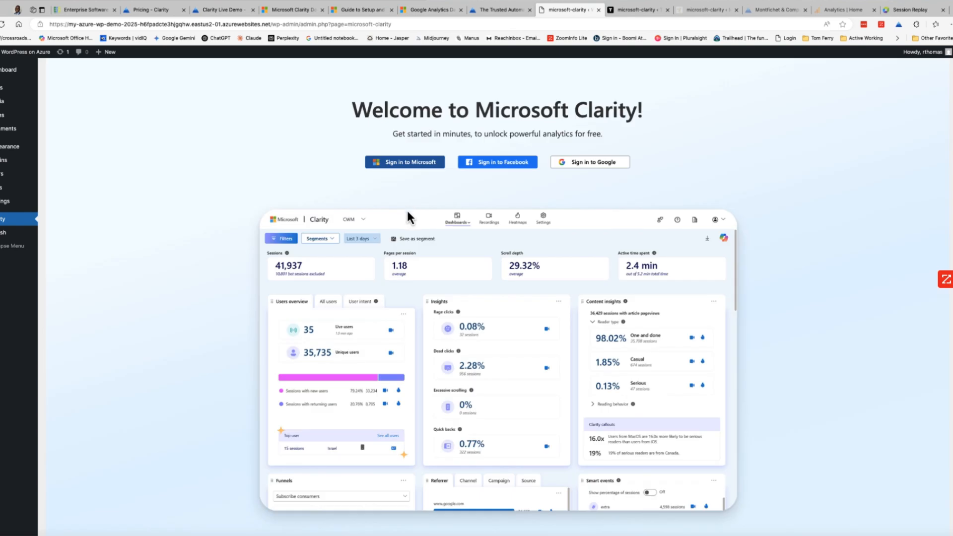
pyautogui.click(409, 164)
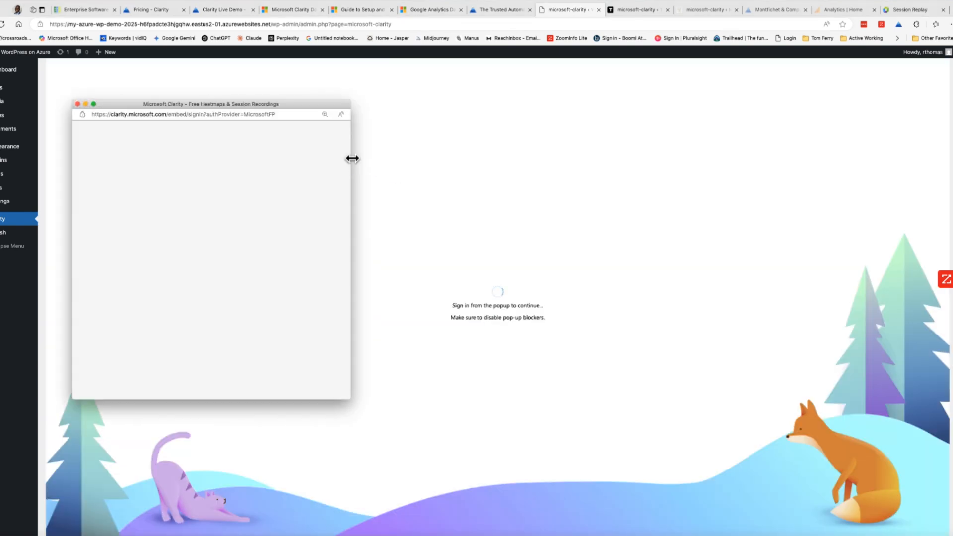
pyautogui.moveTo(222, 108); pyautogui.dragTo(393, 119)
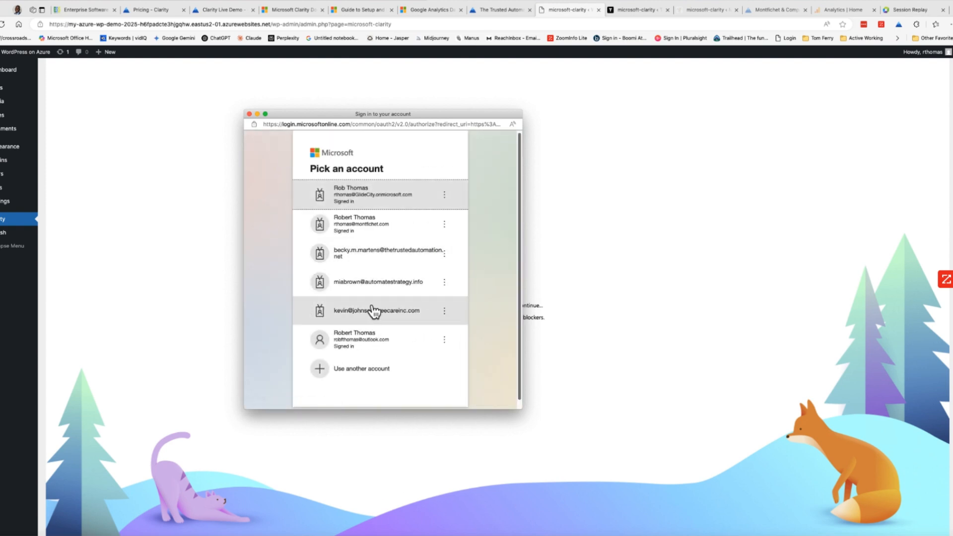
pyautogui.click(417, 233)
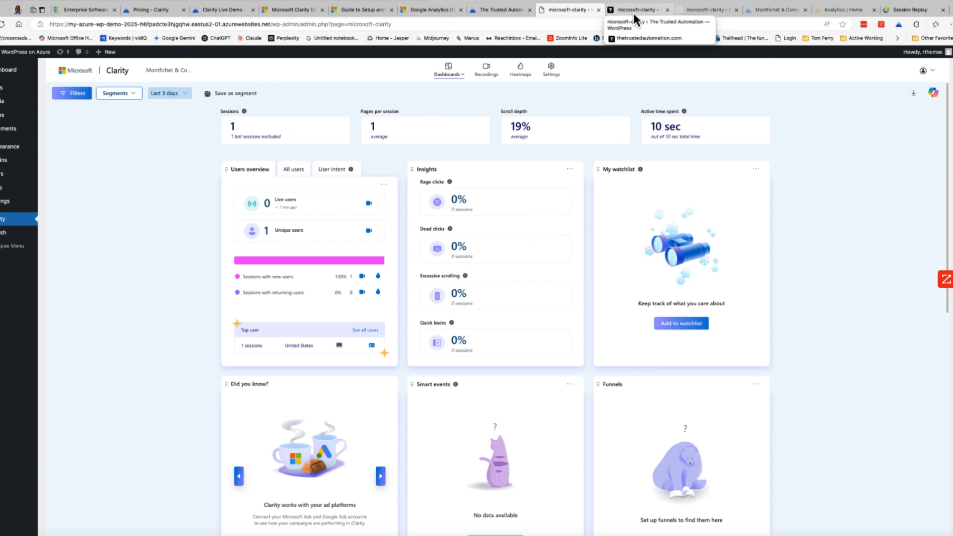
# Step: View the embedded Clarity dashboard in the Montfichet & Company WordPress admin
pyautogui.click(706, 11)
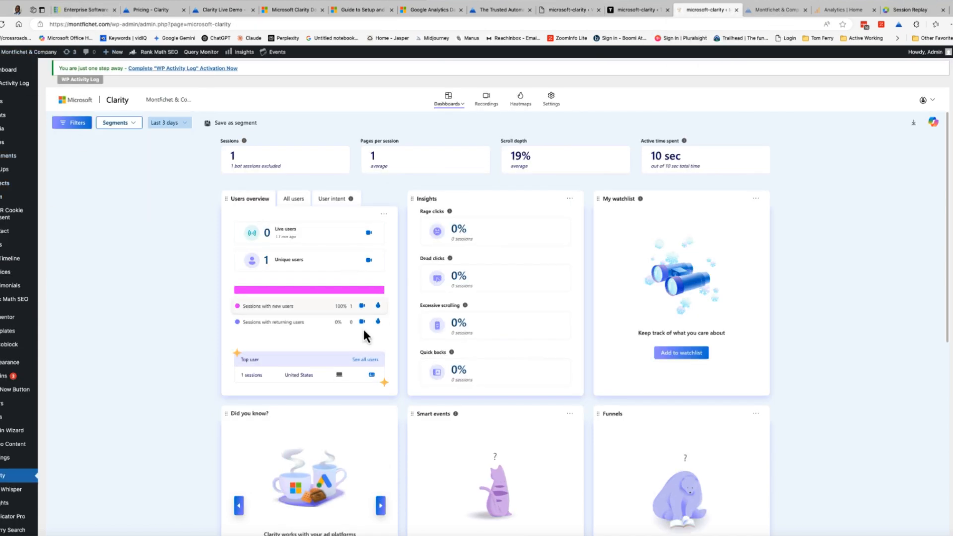
# Step: Go to the Clarity Live Demo project and view its dashboard
pyautogui.click(564, 12)
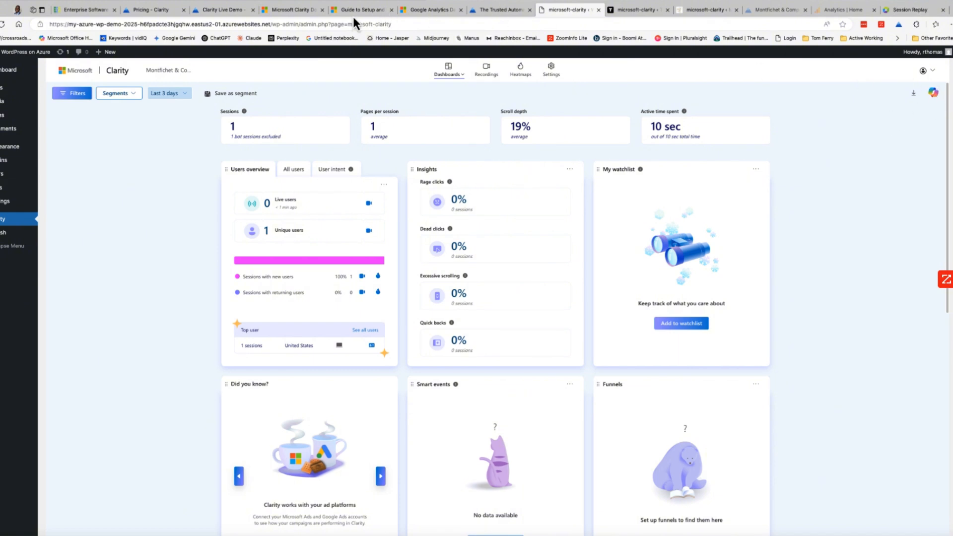
pyautogui.click(301, 11)
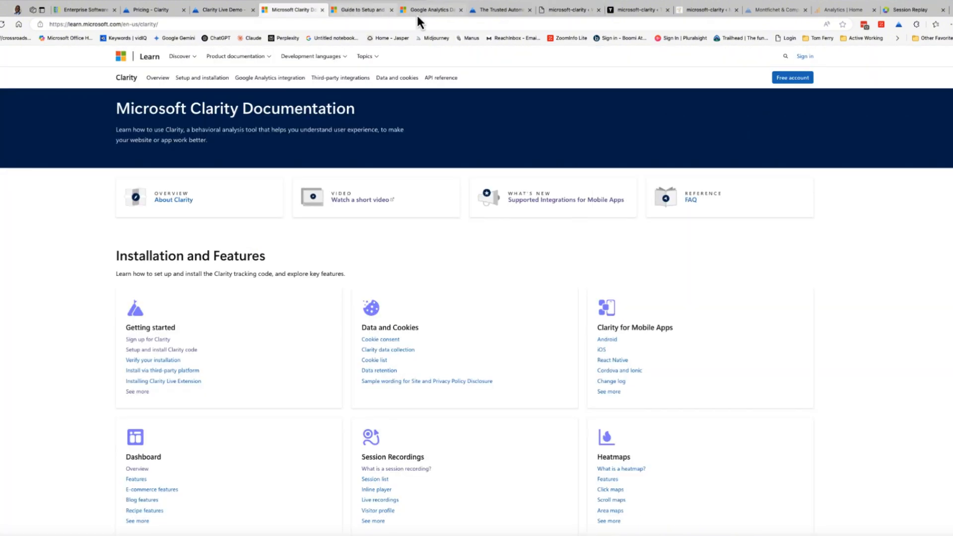
pyautogui.click(159, 10)
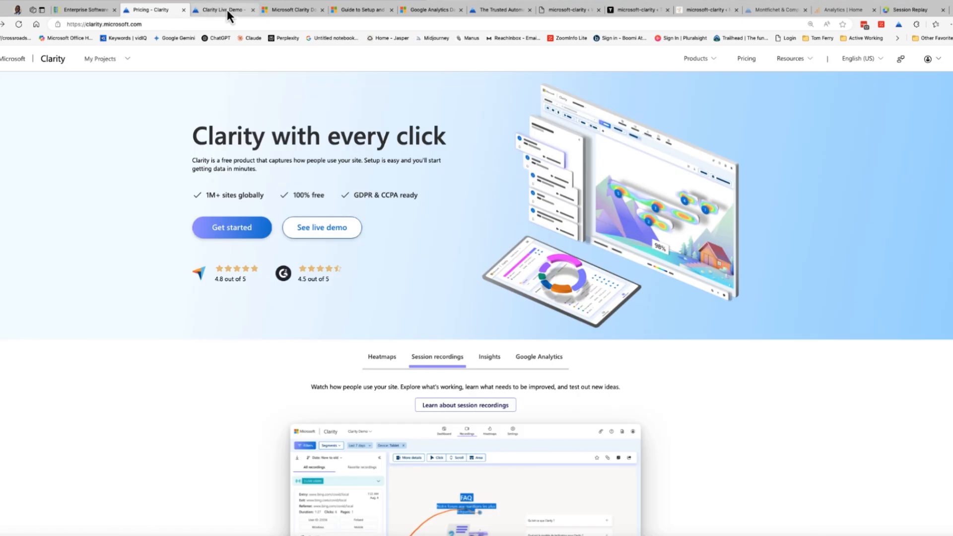
pyautogui.click(227, 11)
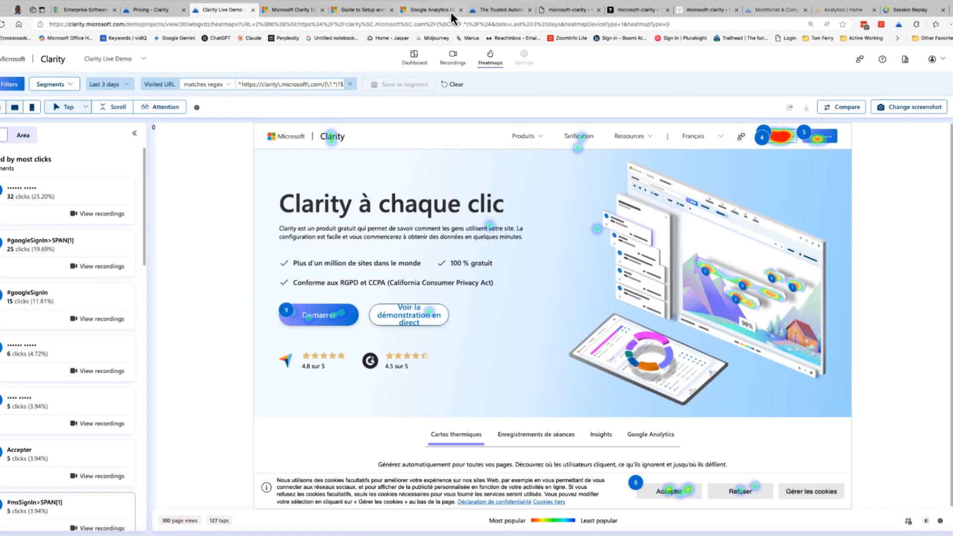
pyautogui.click(414, 60)
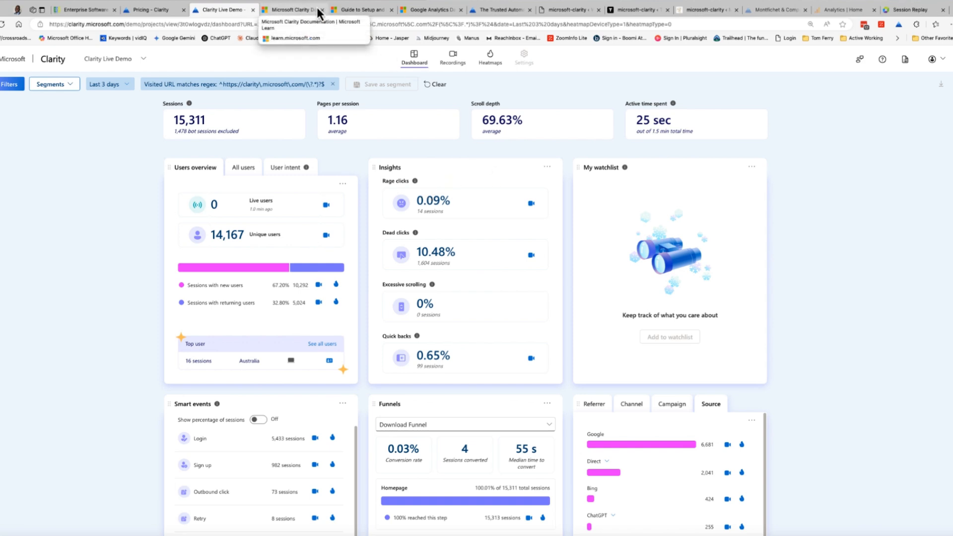
# Step: Look through the Clarity setup guide, the Google Analytics Dashboard documentation and the project's WordPress installation guide
pyautogui.click(290, 10)
pyautogui.click(357, 10)
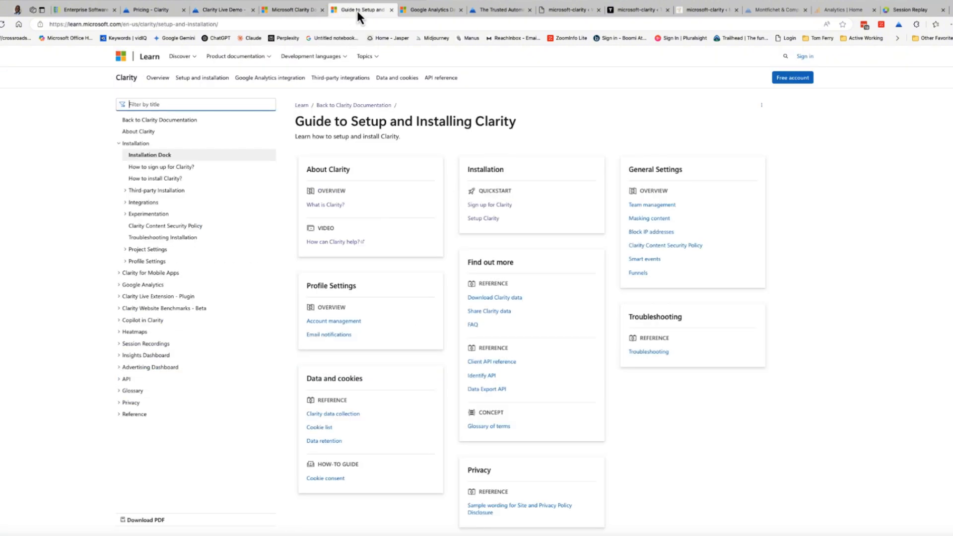
pyautogui.click(420, 11)
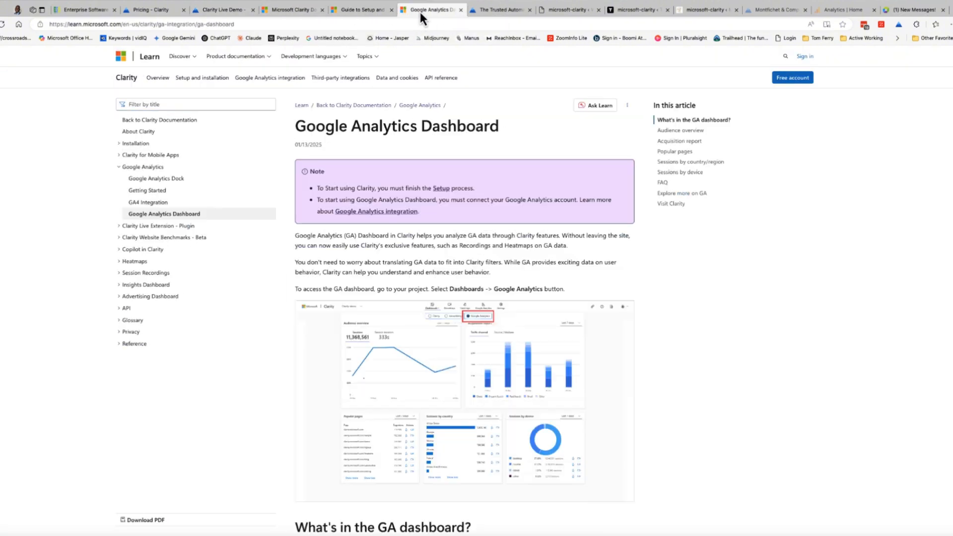
pyautogui.click(504, 10)
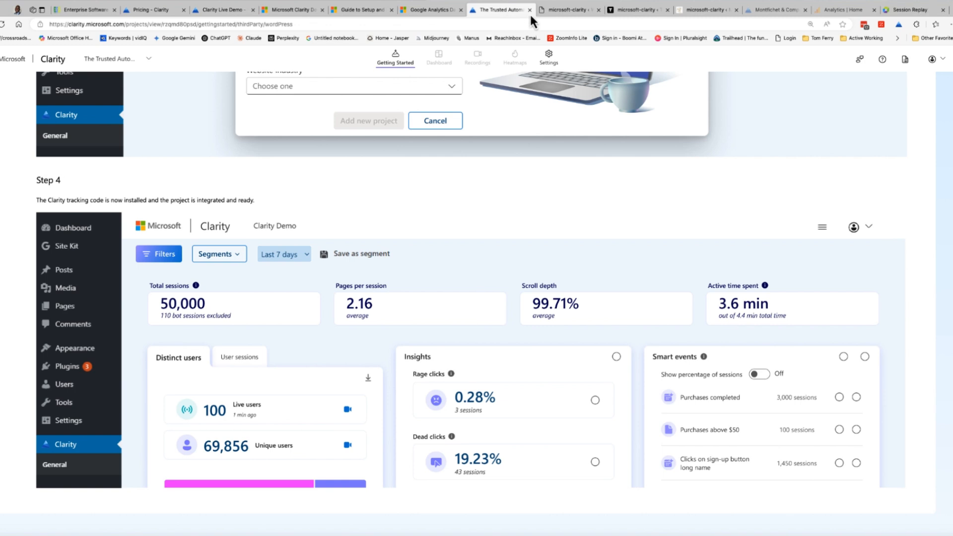
# Step: Sign out of Clarity in the WordPress on Azure plugin page
pyautogui.click(570, 17)
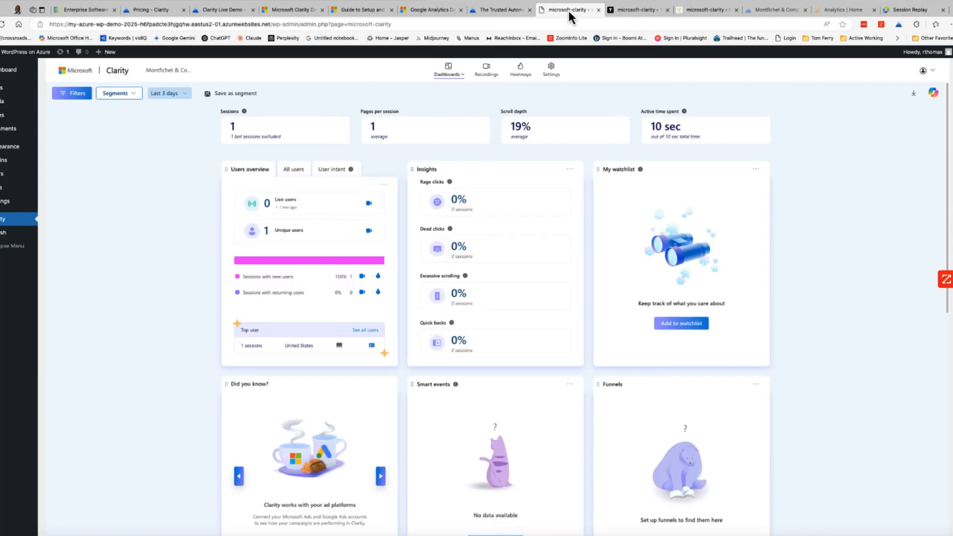
pyautogui.click(925, 71)
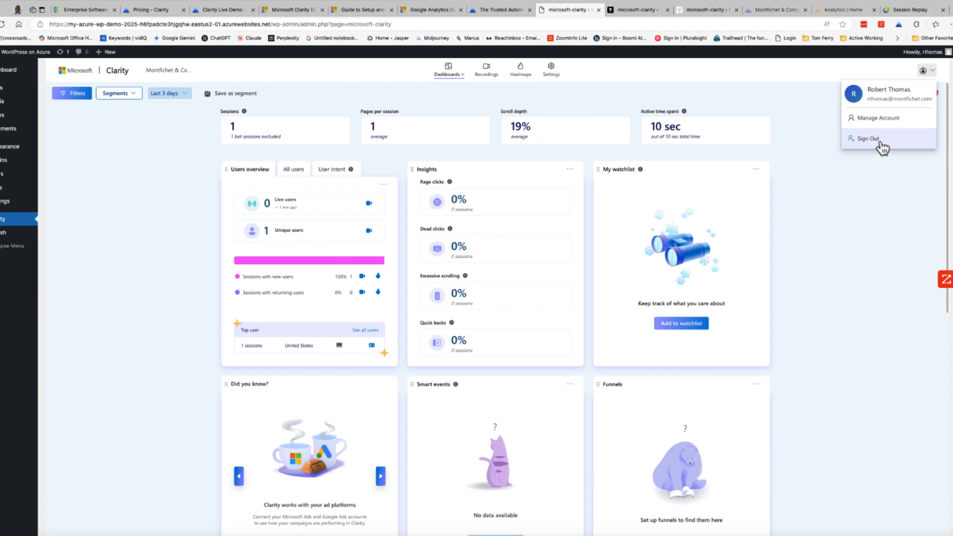
pyautogui.click(882, 142)
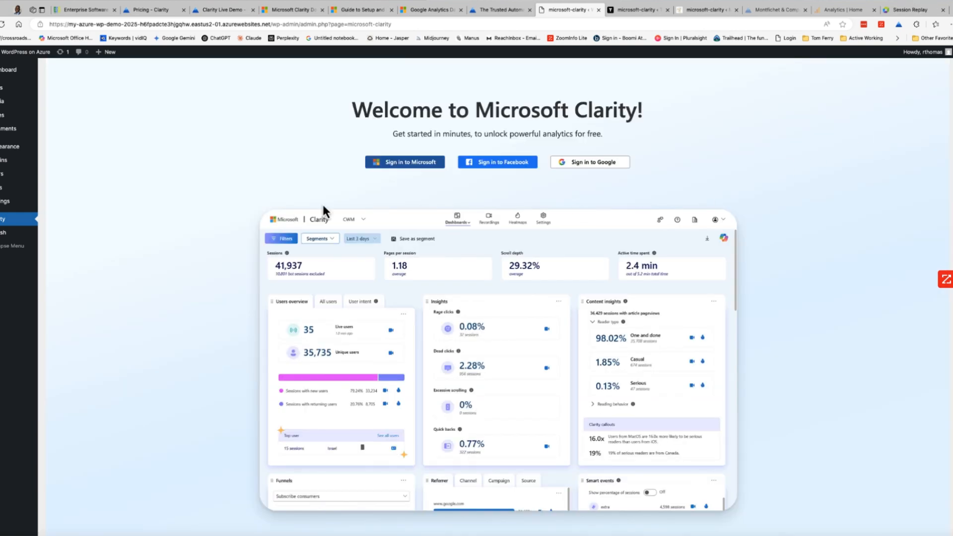
# Step: Review the Clarity documentation and the start of the WordPress / WooCommerce installation guide, then return to the Clarity home page
pyautogui.click(310, 13)
pyautogui.click(376, 11)
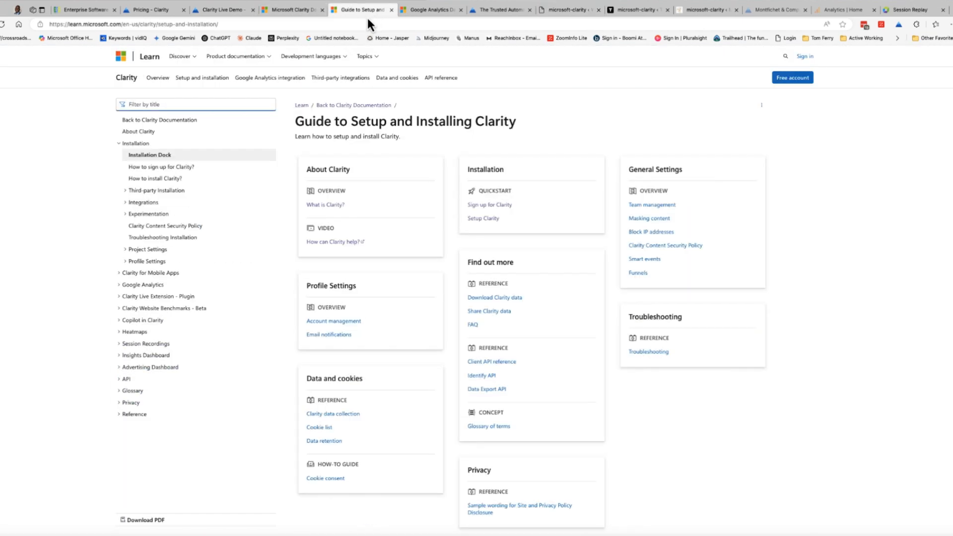
pyautogui.click(433, 13)
pyautogui.click(502, 12)
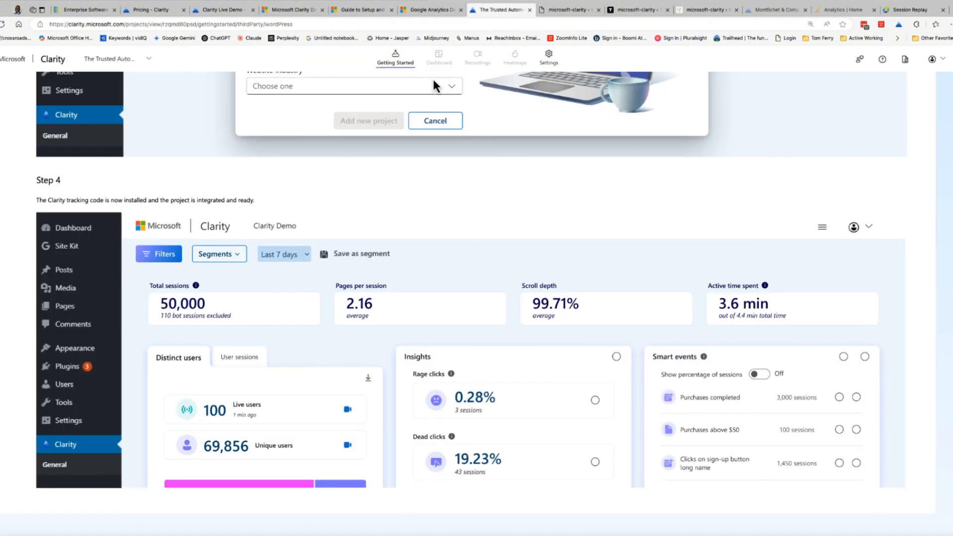
pyautogui.scroll(15, 175, 327)
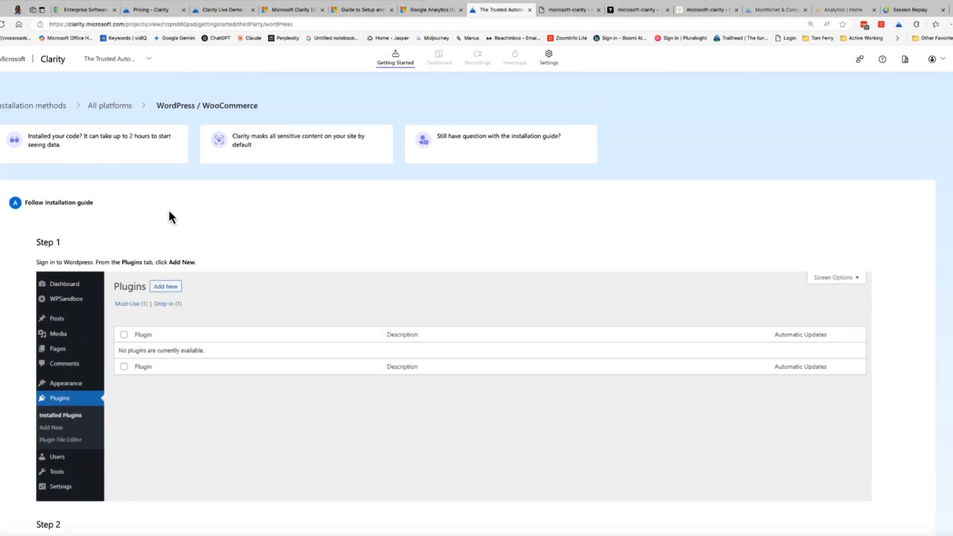
pyautogui.click(212, 15)
pyautogui.click(158, 15)
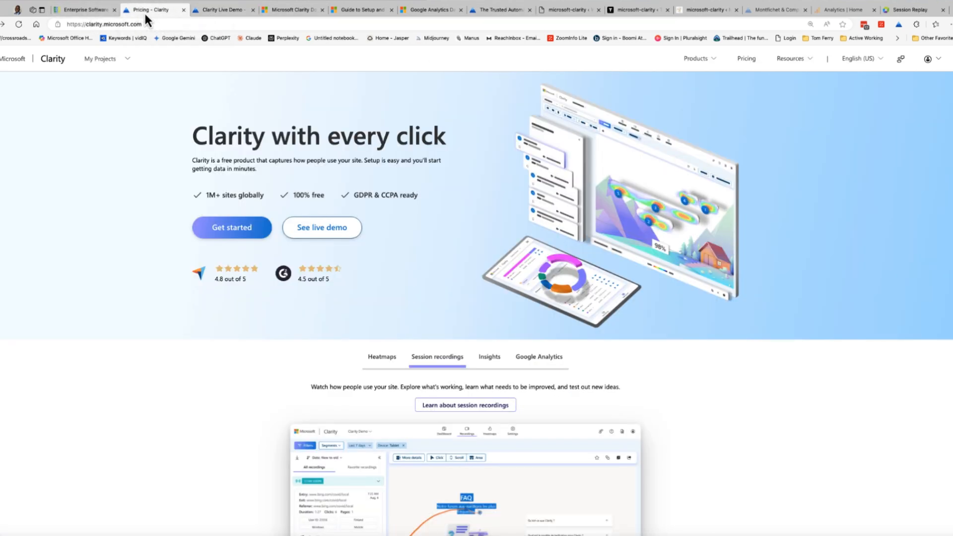
# Step: In the other browser window, display and highlight the Glide City project's manual tracking script, then return to the original window
pyautogui.press('super+Tab')
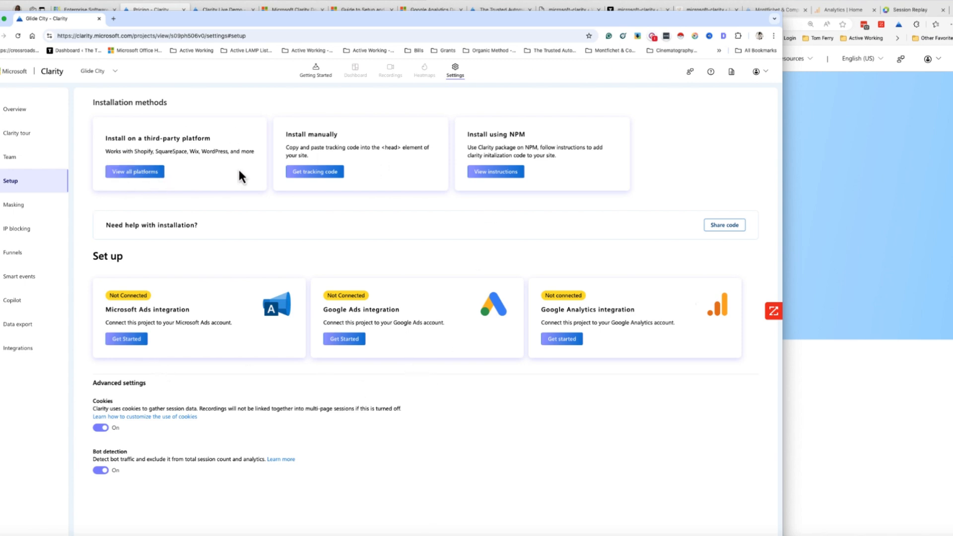
pyautogui.click(333, 174)
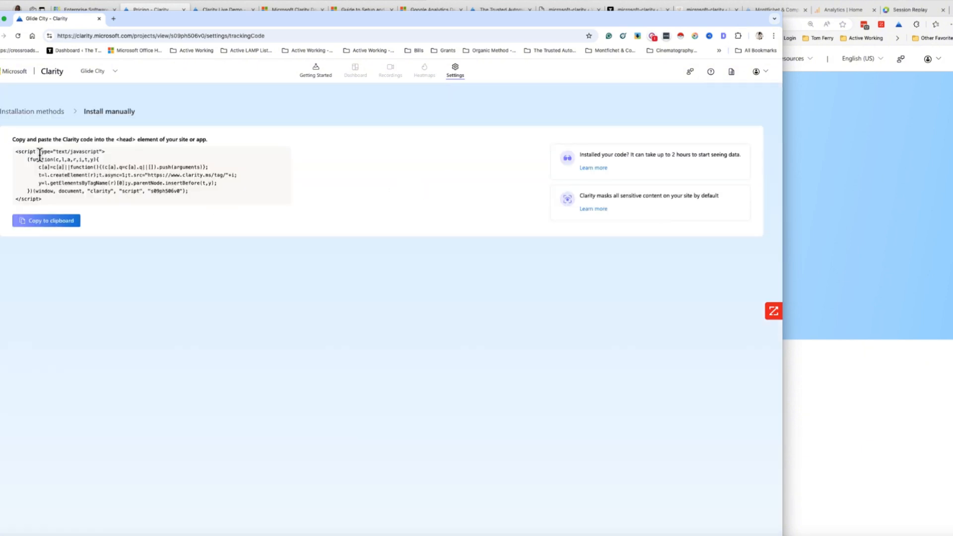
pyautogui.moveTo(16, 151); pyautogui.dragTo(110, 206)
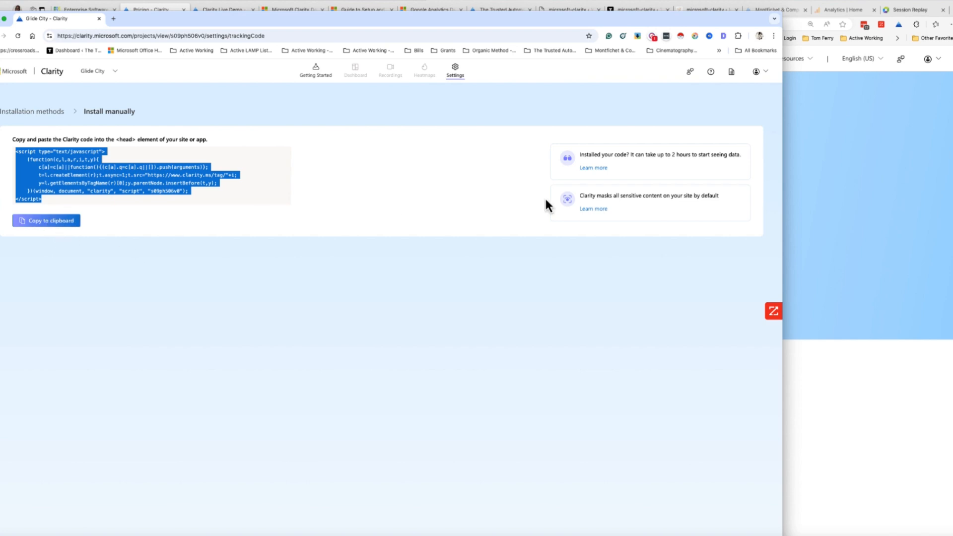
pyautogui.click(835, 219)
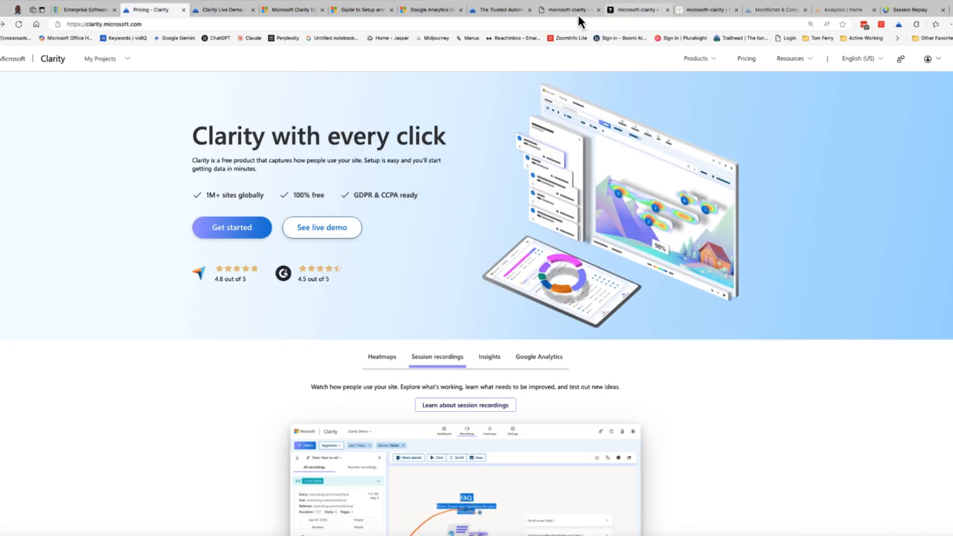
# Step: Return to the WordPress on Azure admin and search the plugin directory for "WP Code"
pyautogui.click(637, 13)
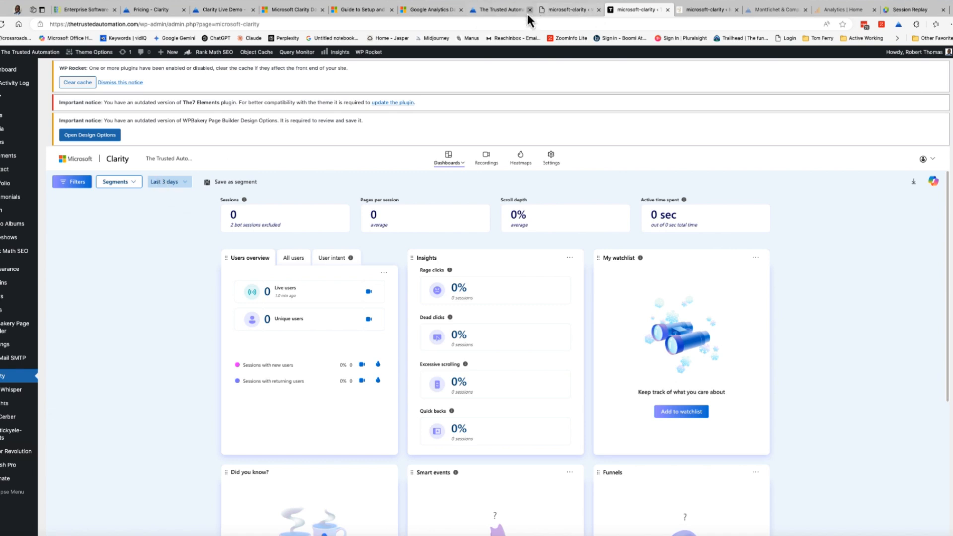
pyautogui.click(495, 11)
pyautogui.click(563, 10)
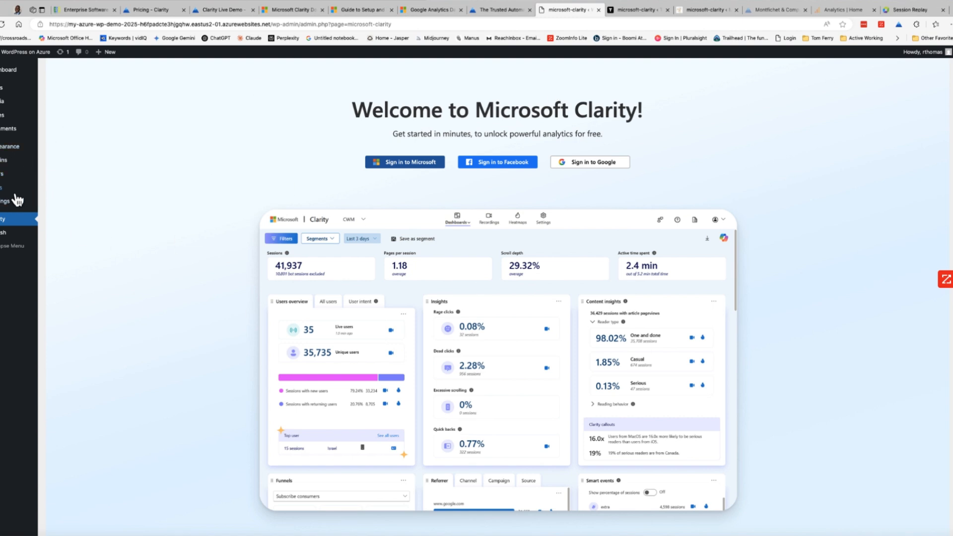
pyautogui.moveTo(10, 160)
pyautogui.click(65, 162)
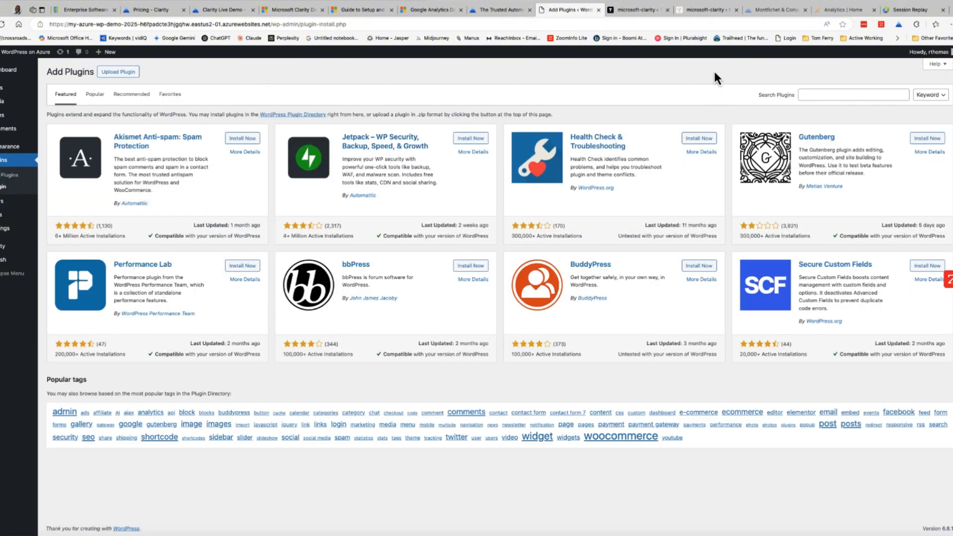
pyautogui.click(807, 93)
pyautogui.write('WP Code')
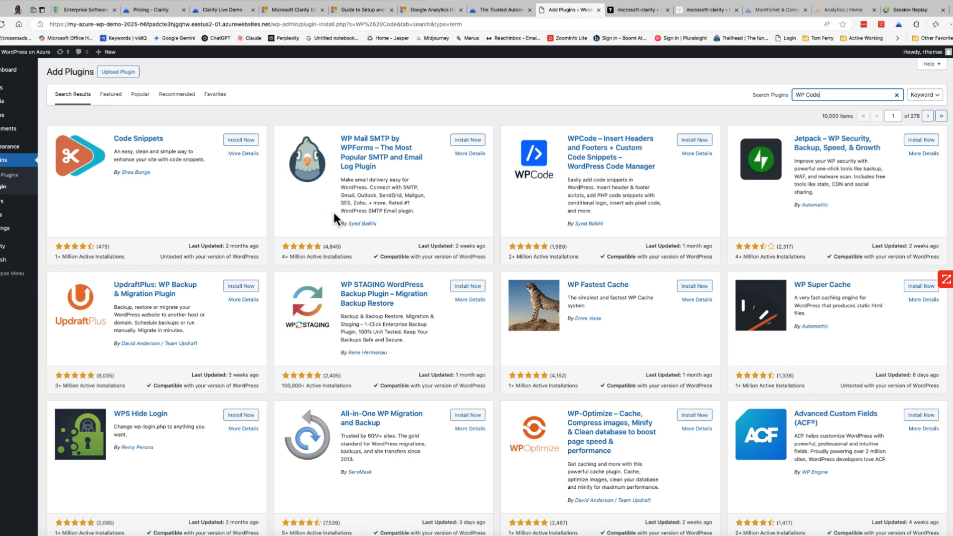
# Step: Install and activate the WPCode – Insert Headers and Footers plugin from the search results
pyautogui.scroll(-3, 496, 291)
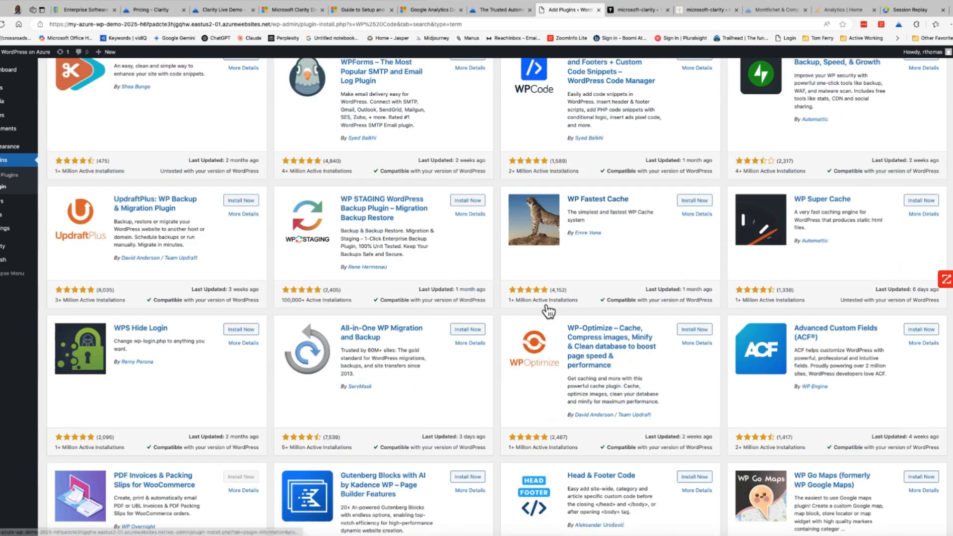
pyautogui.scroll(3, 496, 290)
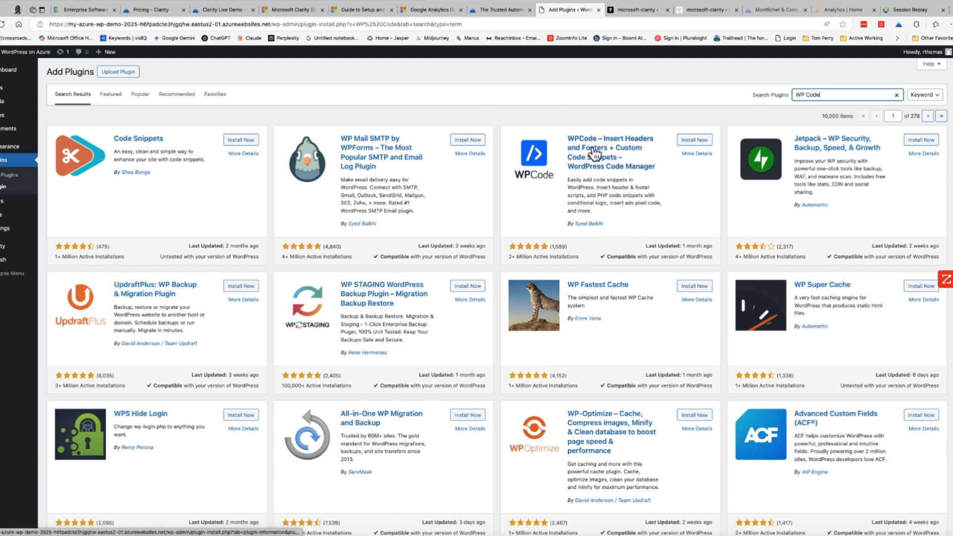
pyautogui.click(694, 139)
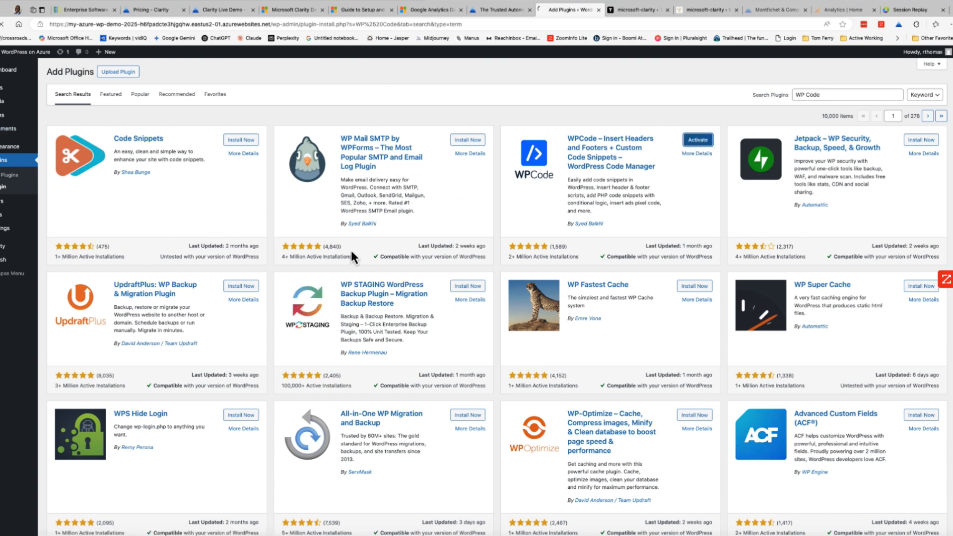
pyautogui.moveTo(9, 239)
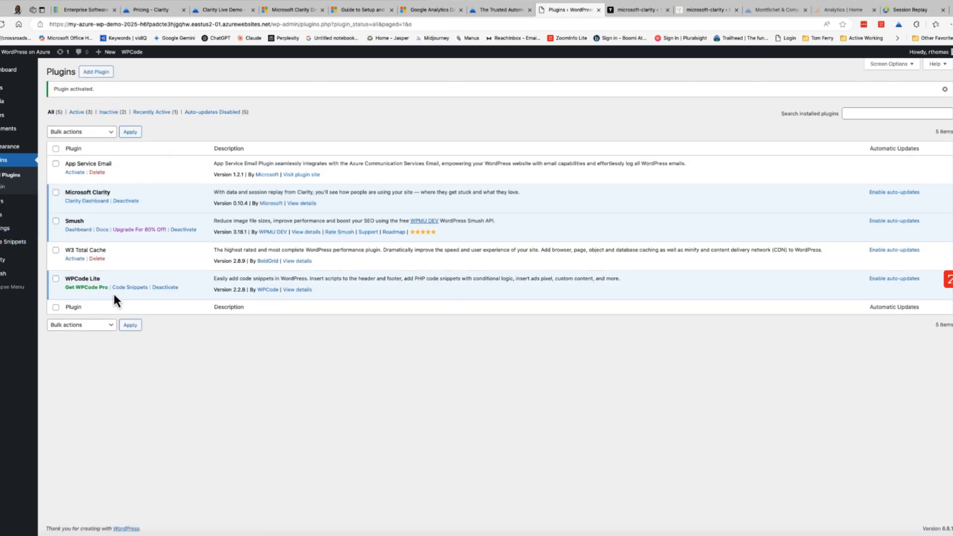
# Step: Open WPCode's code snippets, start adding a new snippet and look through the snippet library options
pyautogui.click(131, 288)
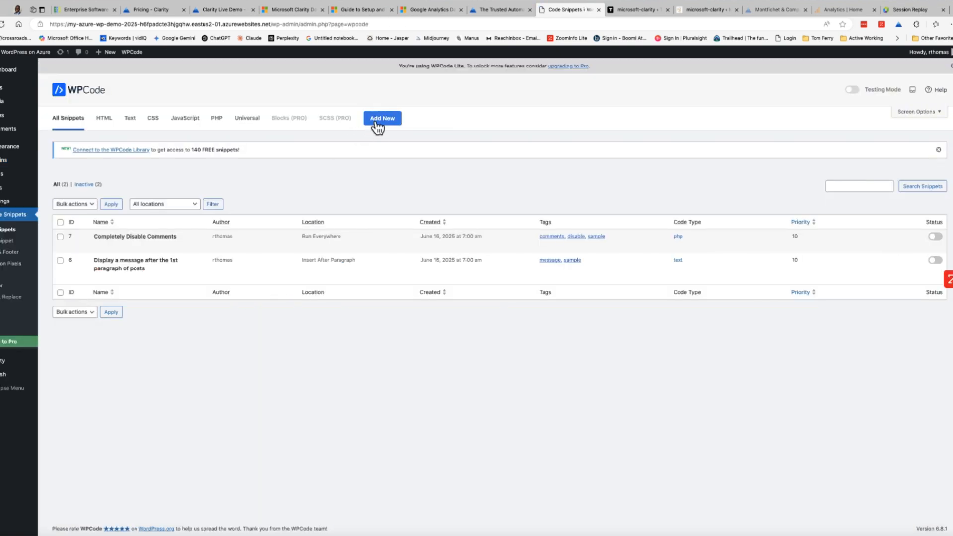
pyautogui.click(379, 126)
pyautogui.scroll(-2, 296, 353)
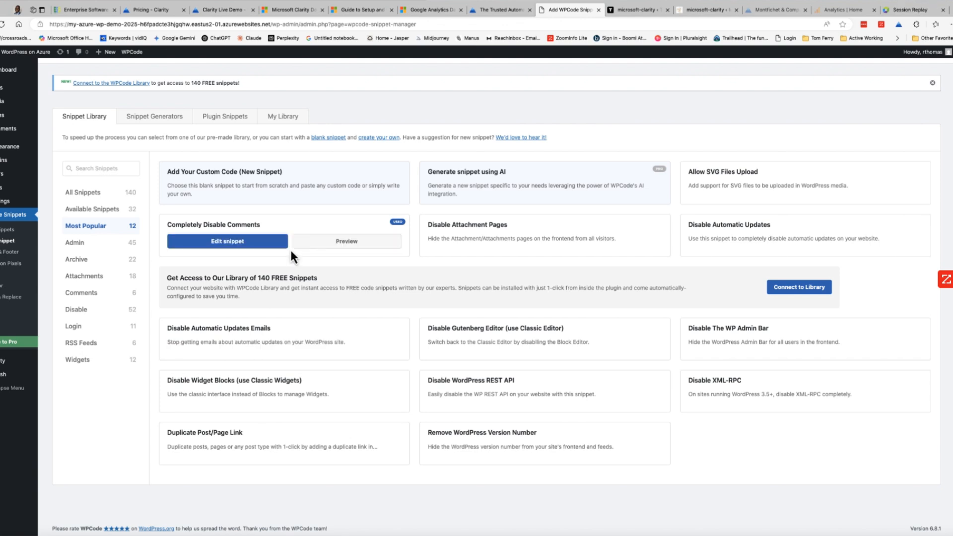
pyautogui.scroll(2, 291, 258)
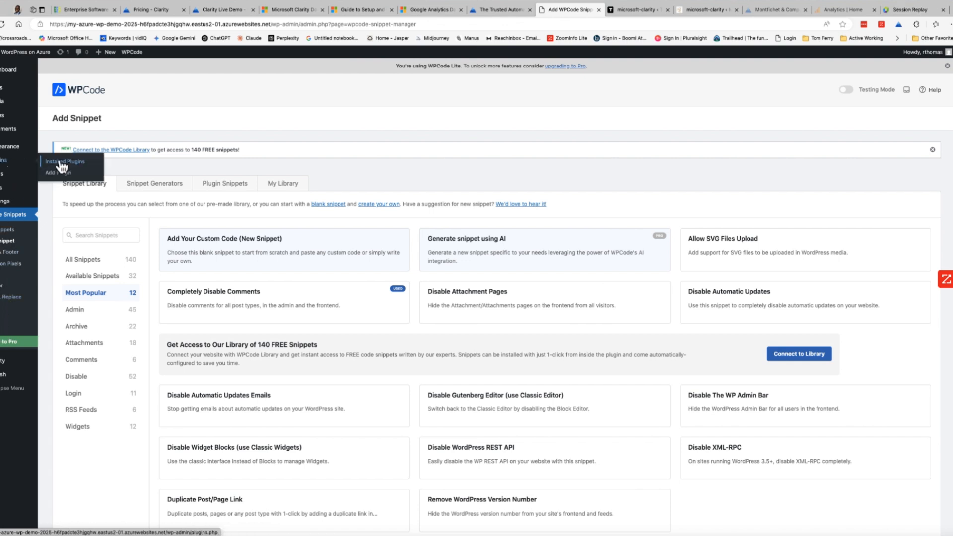
# Step: Highlight Microsoft Clarity in the installed plugins list and reopen the Clarity plugin page
pyautogui.click(63, 167)
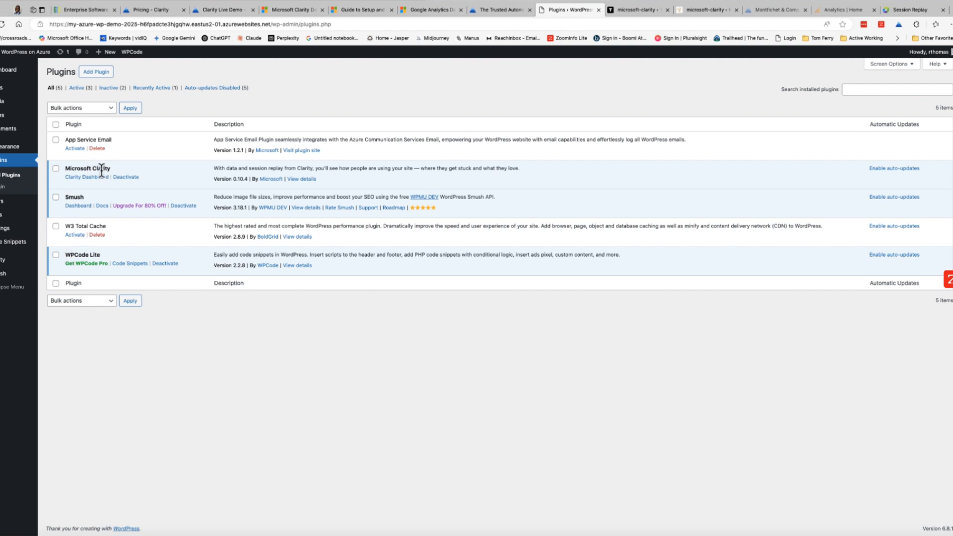
pyautogui.moveTo(115, 169); pyautogui.dragTo(81, 169)
pyautogui.moveTo(7, 233)
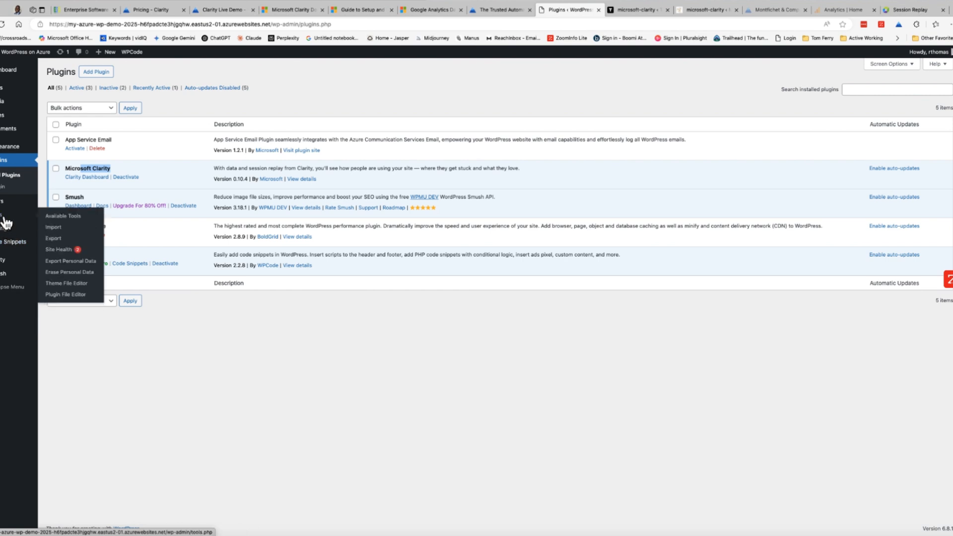
pyautogui.moveTo(10, 251)
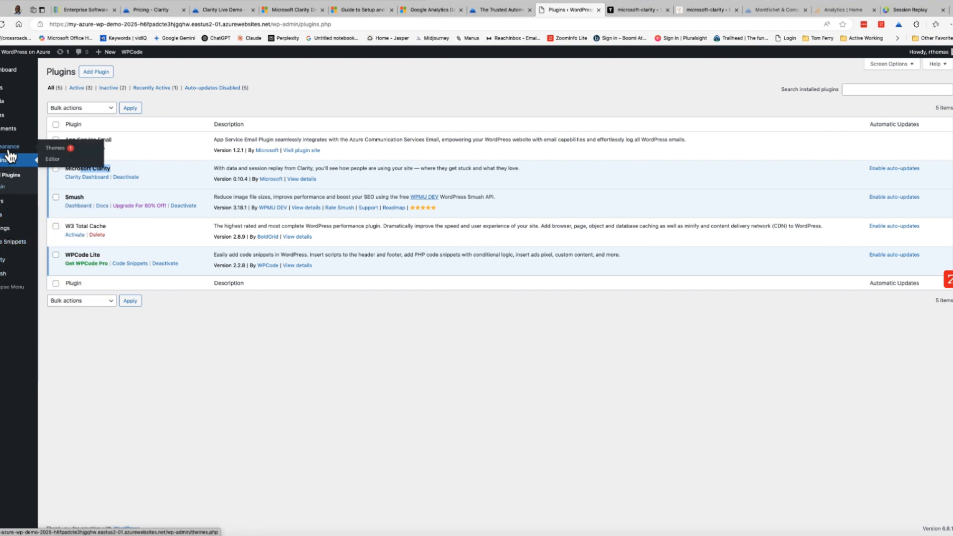
pyautogui.moveTo(6, 232)
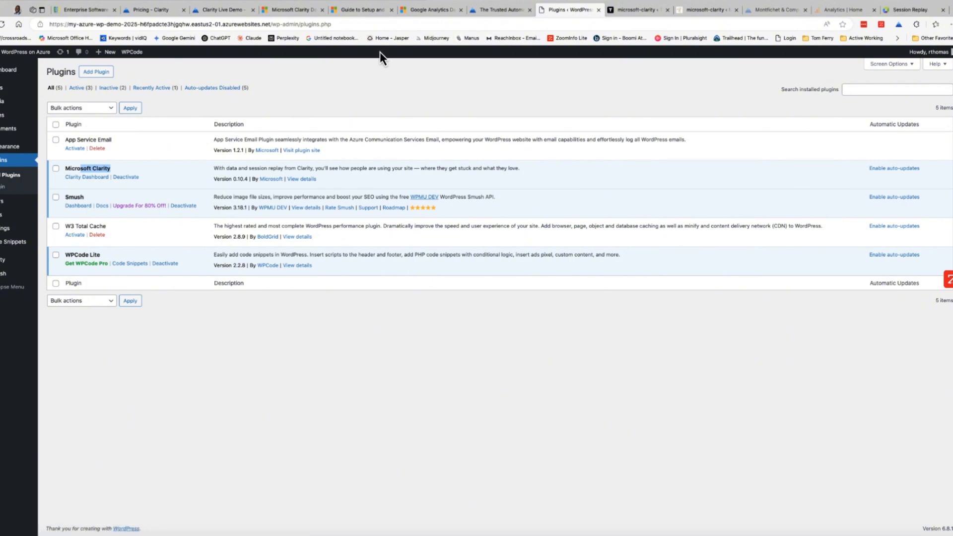
pyautogui.click(6, 263)
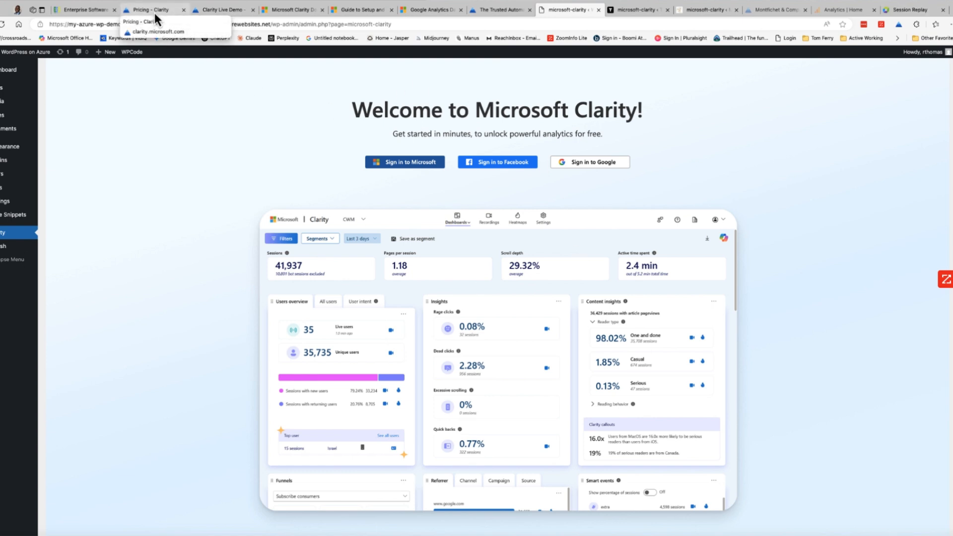
# Step: Review the Google Analytics Dashboard article and the other open Clarity documentation pages, ending on the Clarity Live Demo dashboard
pyautogui.click(428, 11)
pyautogui.scroll(-2, 416, 325)
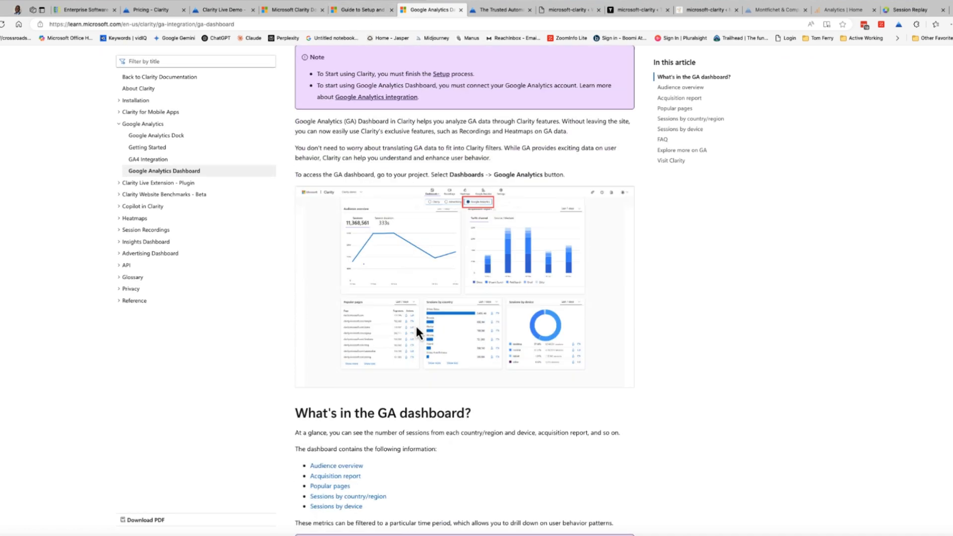
pyautogui.click(349, 11)
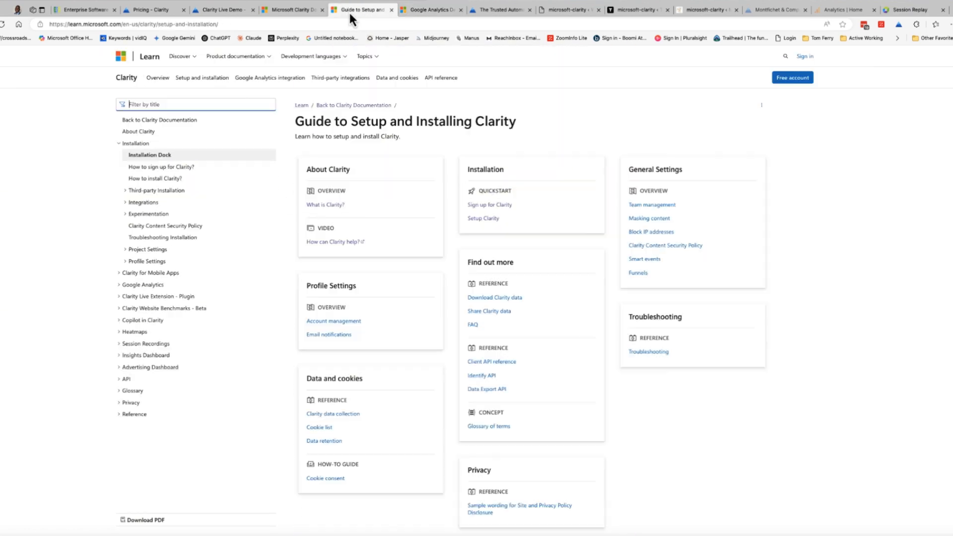
pyautogui.click(424, 8)
pyautogui.click(290, 9)
pyautogui.click(206, 10)
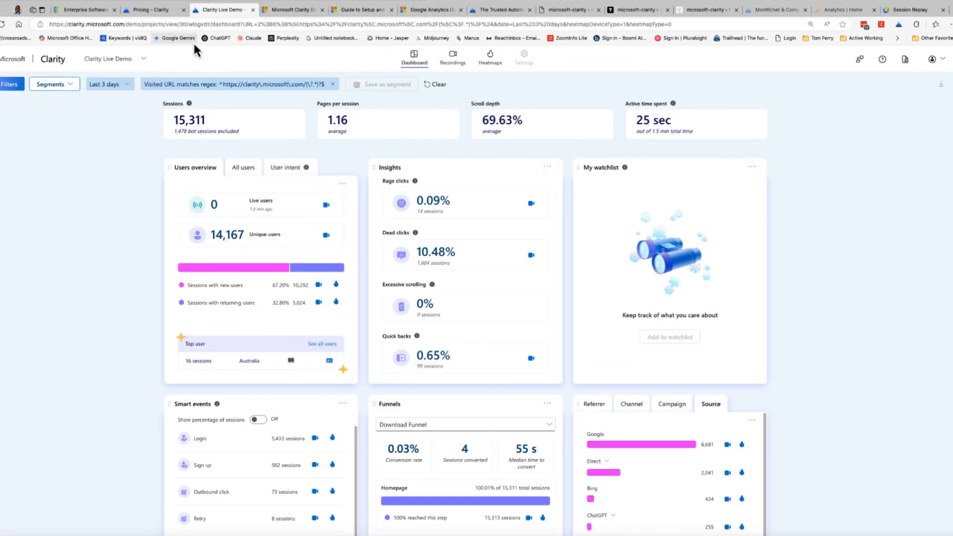
# Step: Return to the Clarity homepage, show the Google Analytics feature section and examine its dashboard preview
pyautogui.click(166, 13)
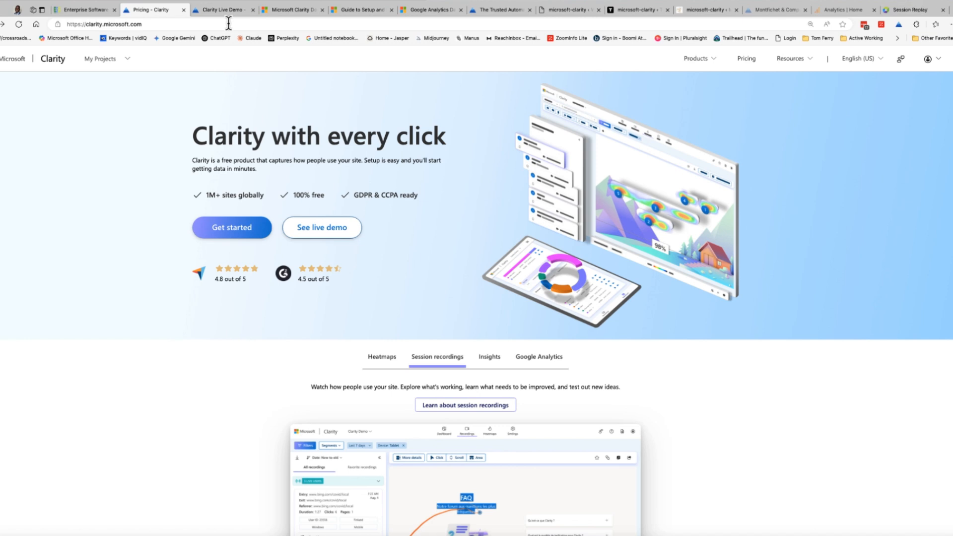
pyautogui.click(543, 359)
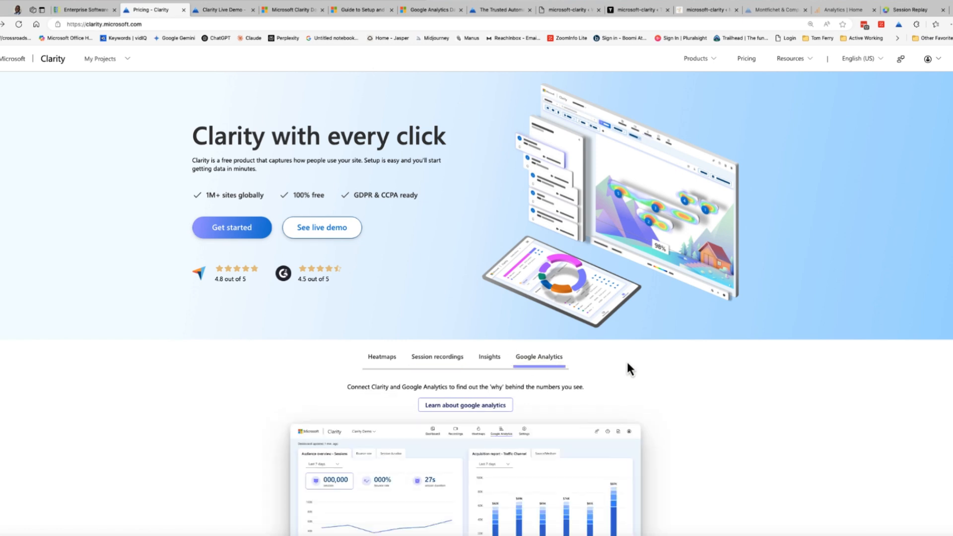
pyautogui.scroll(-5, 630, 368)
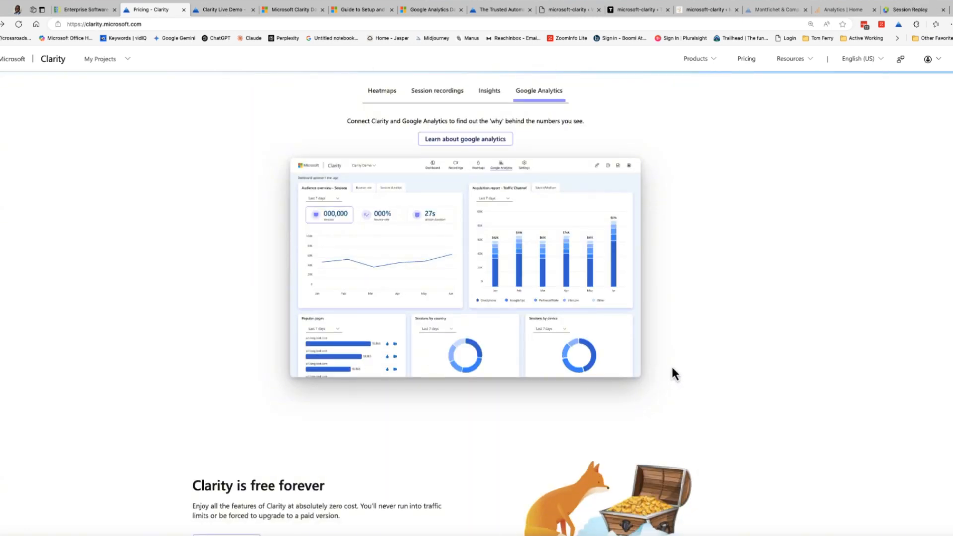